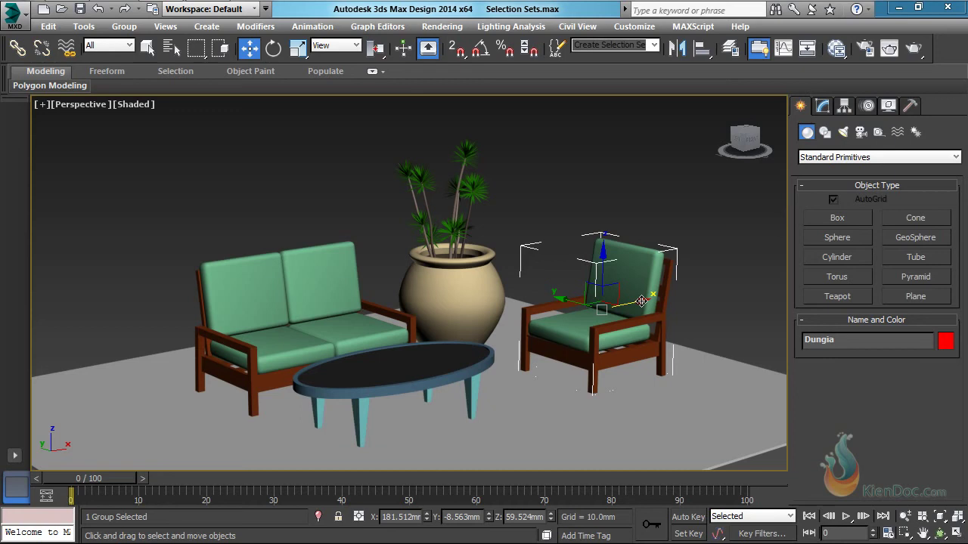
# Move the armchair to about X 204 mm, Y 4.5 mm, and undo its last vertical shift
pyautogui.moveTo(642, 301); pyautogui.dragTo(661, 316)
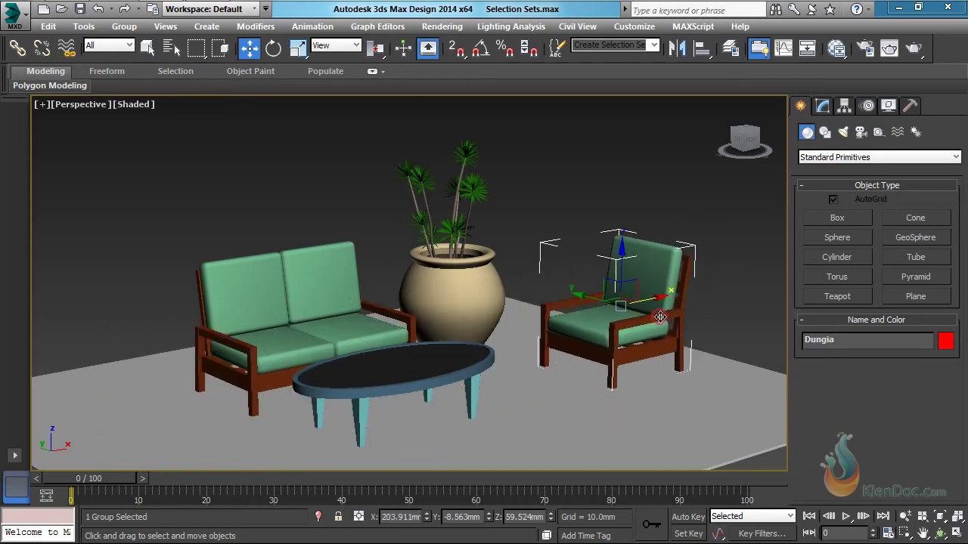
pyautogui.moveTo(581, 295); pyautogui.dragTo(614, 223)
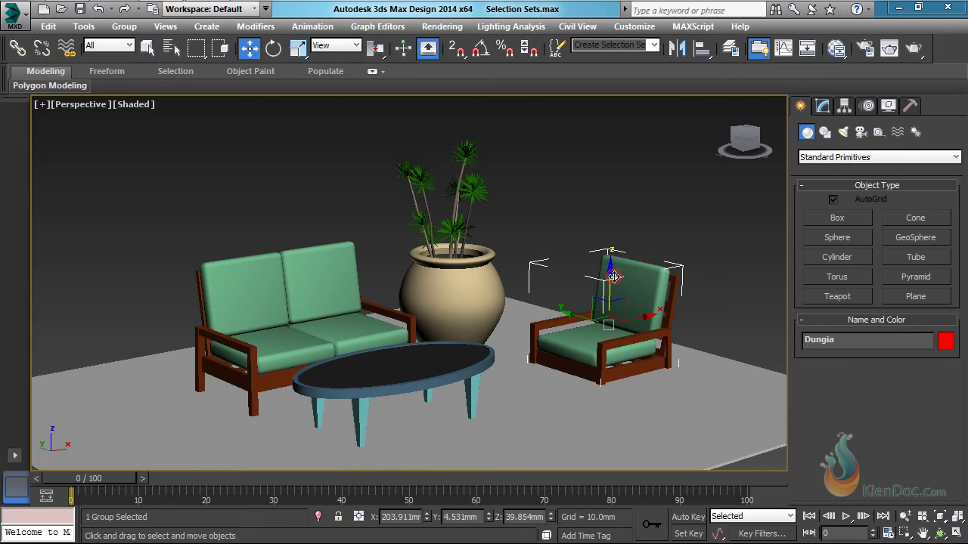
pyautogui.click(98, 11)
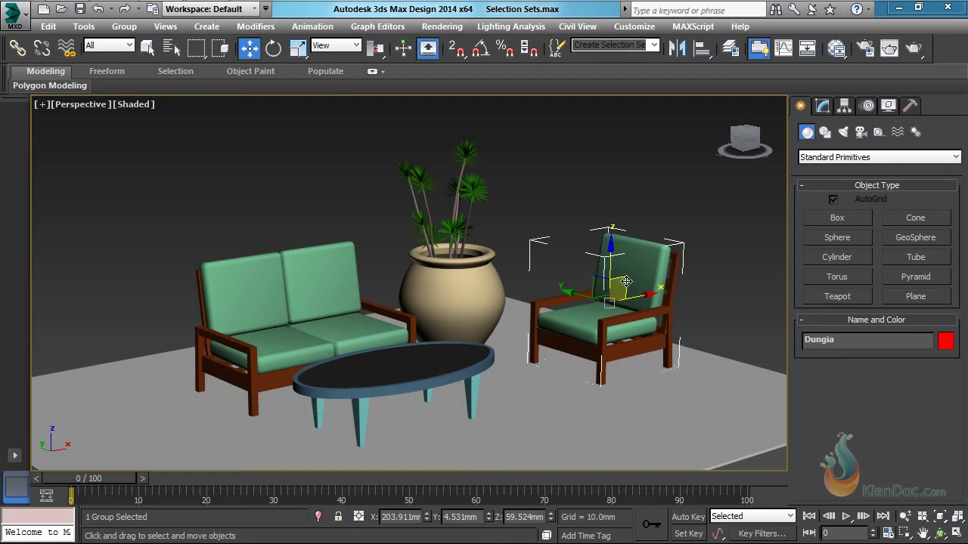
# Examine the armchair's placement on the floor up close, from behind and from the front of the furniture set
pyautogui.press('z')
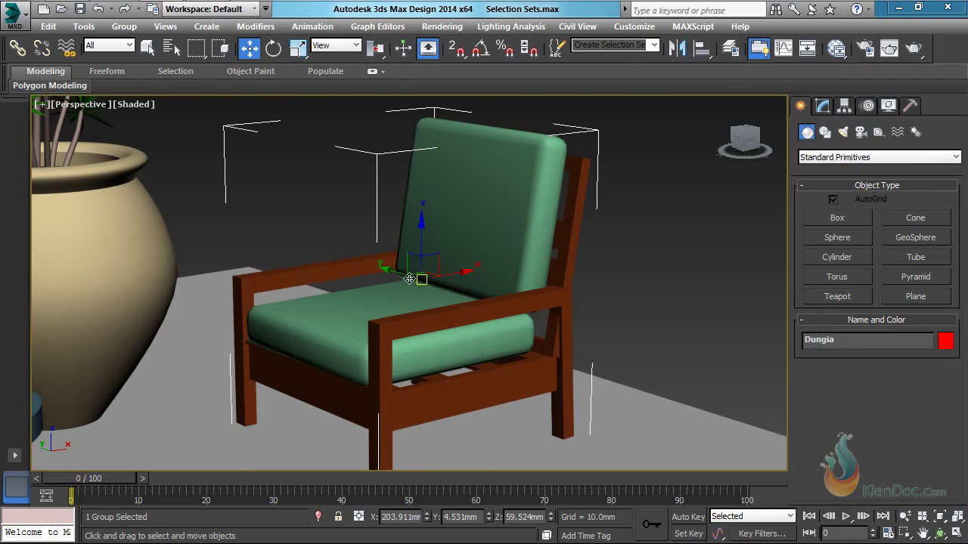
pyautogui.moveTo(754, 129); pyautogui.dragTo(599, 160)
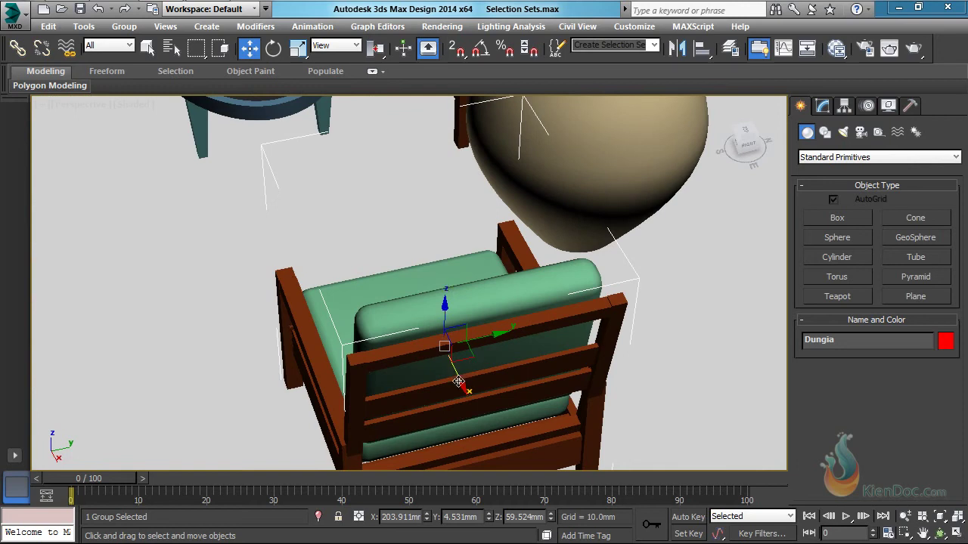
pyautogui.scroll(-5, 469, 348)
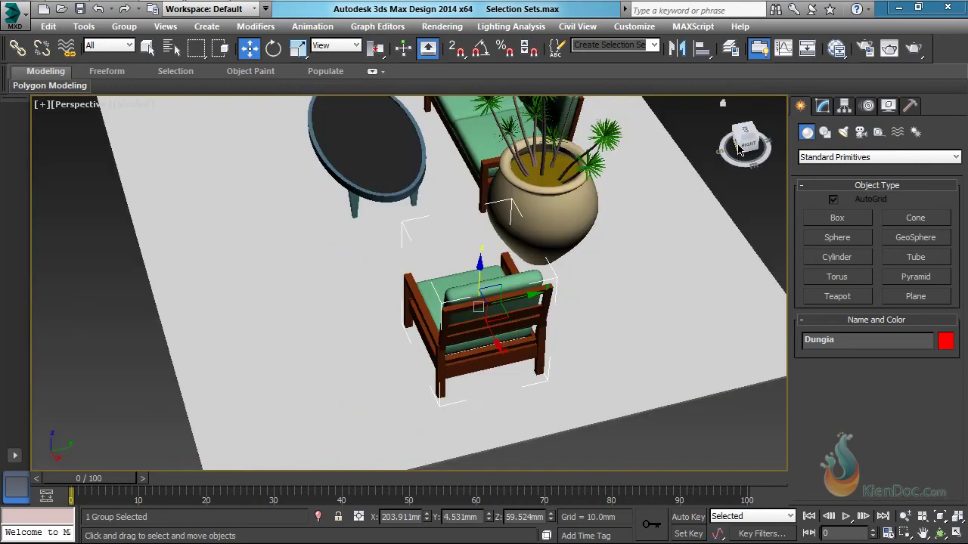
pyautogui.moveTo(737, 144); pyautogui.dragTo(80, 139)
pyautogui.moveTo(261, 391); pyautogui.dragTo(536, 322, button='middle')
pyautogui.click(743, 142)
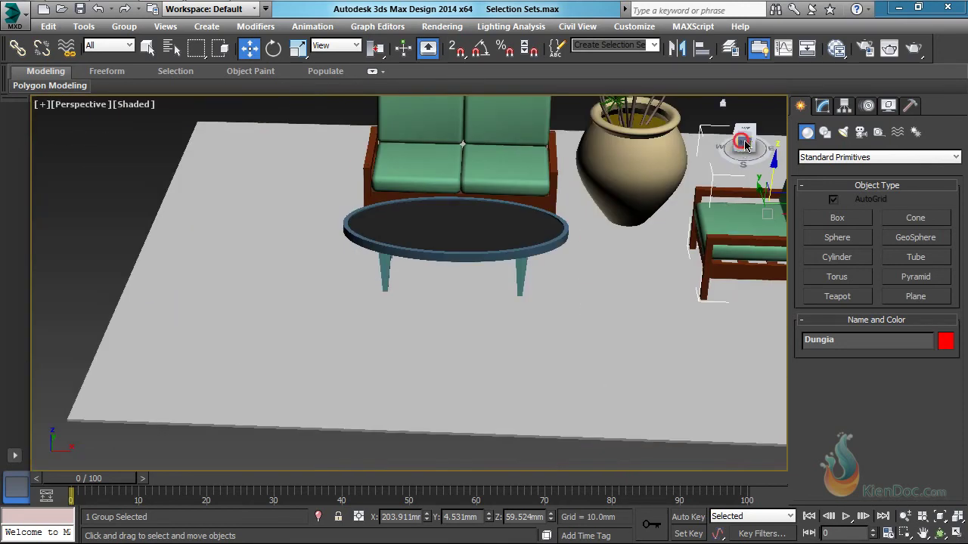
pyautogui.click(745, 143)
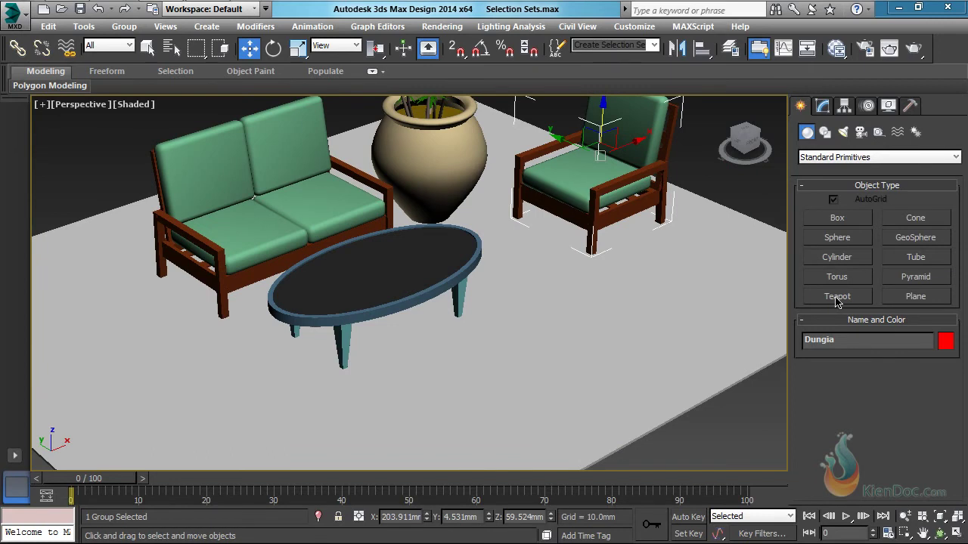
# Create a teapot with AutoGrid on the near end of the oval coffee table's top
pyautogui.click(837, 297)
pyautogui.scroll(6, 461, 333)
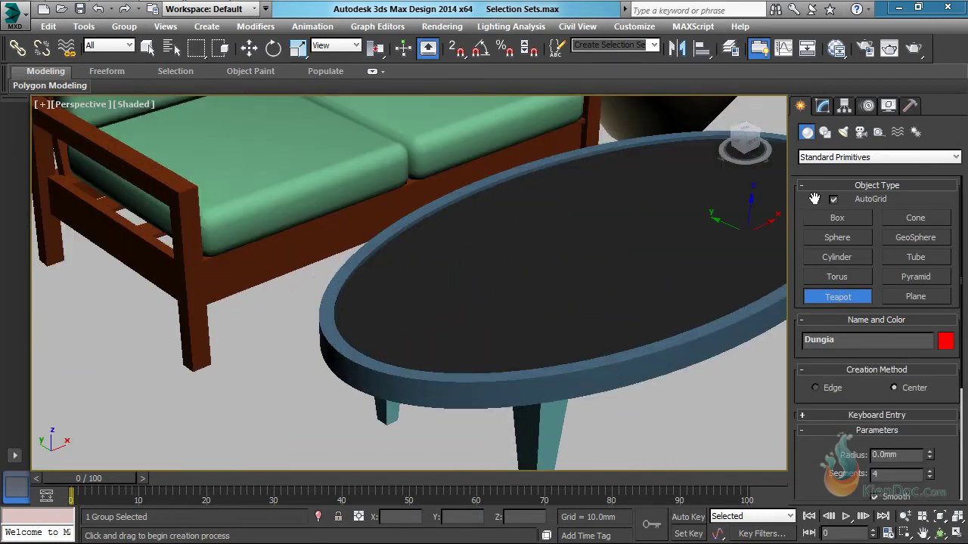
pyautogui.moveTo(422, 314); pyautogui.dragTo(473, 306)
pyautogui.press('w')
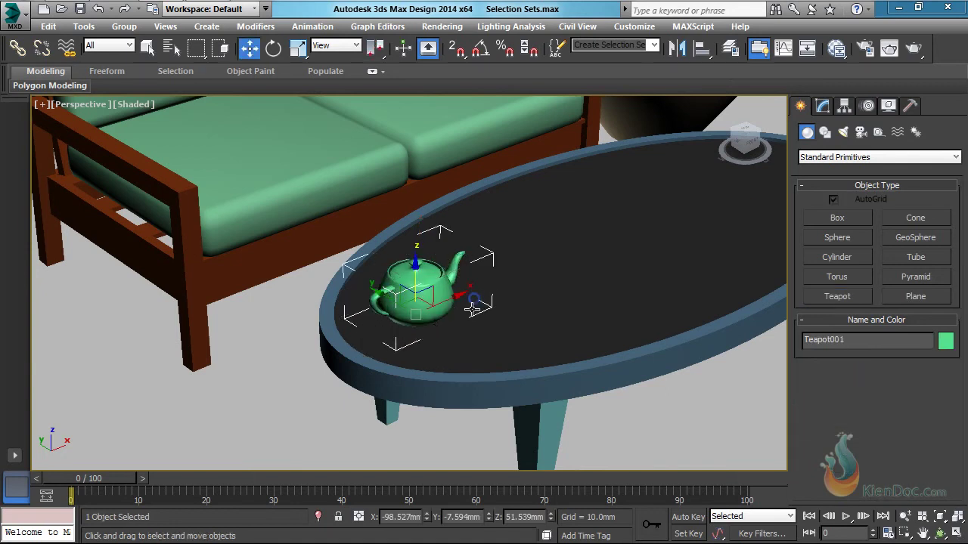
# Move the teapot across the tabletop to about X -84 mm, Y -14 mm, checking it from the right side
pyautogui.click(748, 140)
pyautogui.moveTo(421, 360); pyautogui.dragTo(465, 335, button='middle')
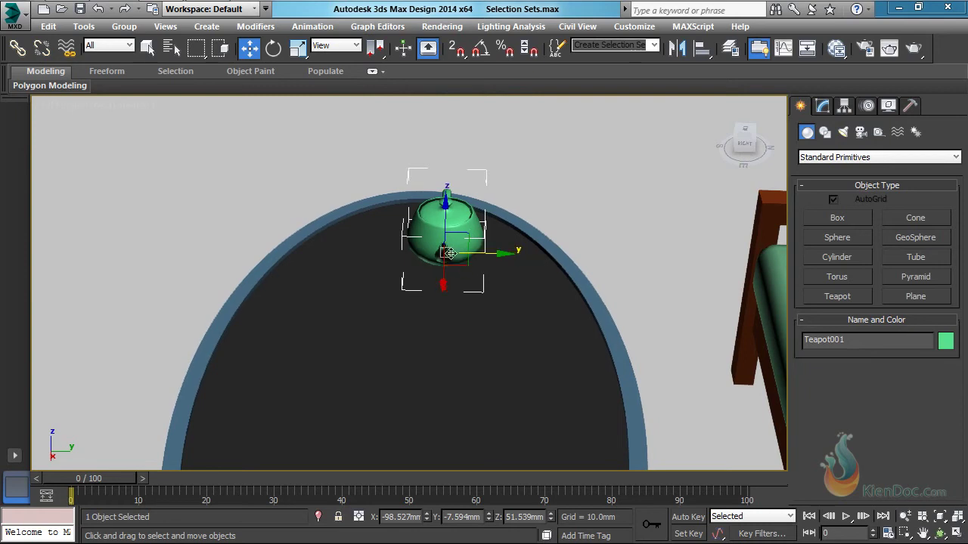
pyautogui.scroll(-3, 467, 265)
pyautogui.moveTo(474, 275); pyautogui.dragTo(449, 195, button='middle')
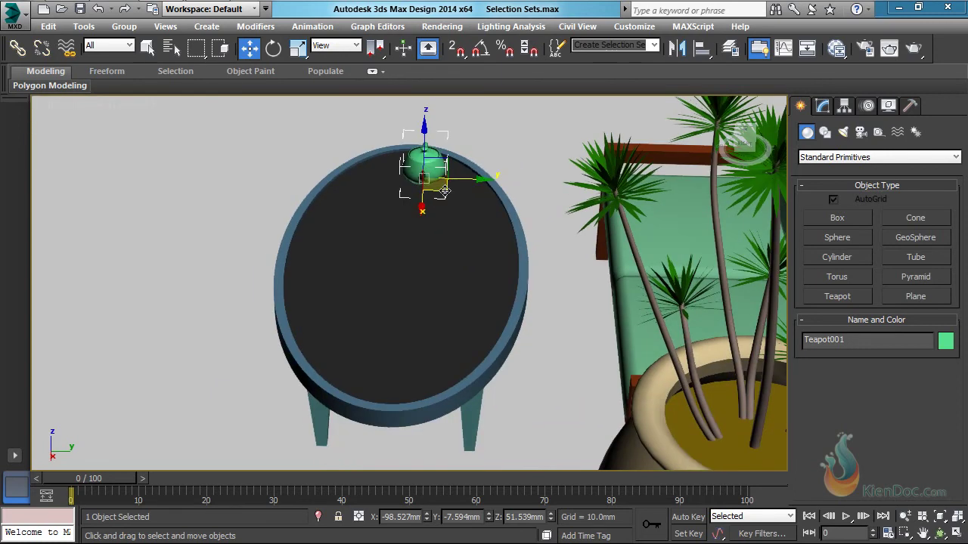
pyautogui.moveTo(445, 190); pyautogui.dragTo(428, 209)
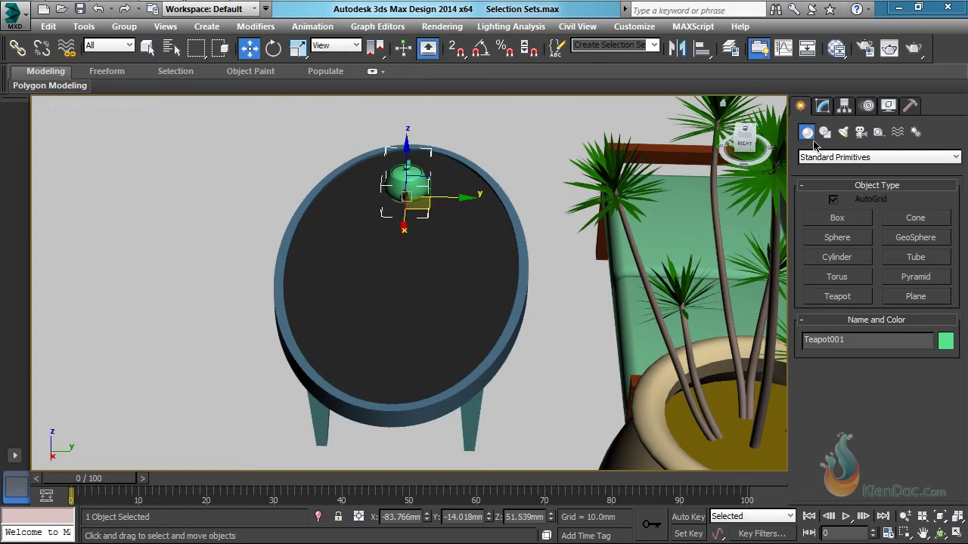
# Create a second teapot with AutoGrid, radius about 8.9 mm, on the front of the sofa's left back cushion
pyautogui.click(722, 104)
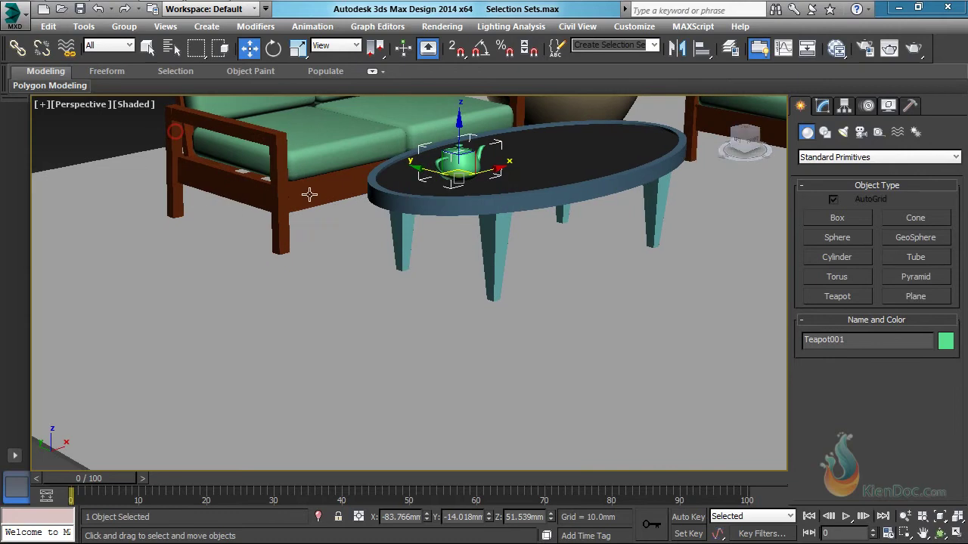
pyautogui.moveTo(327, 142); pyautogui.dragTo(476, 397, button='middle')
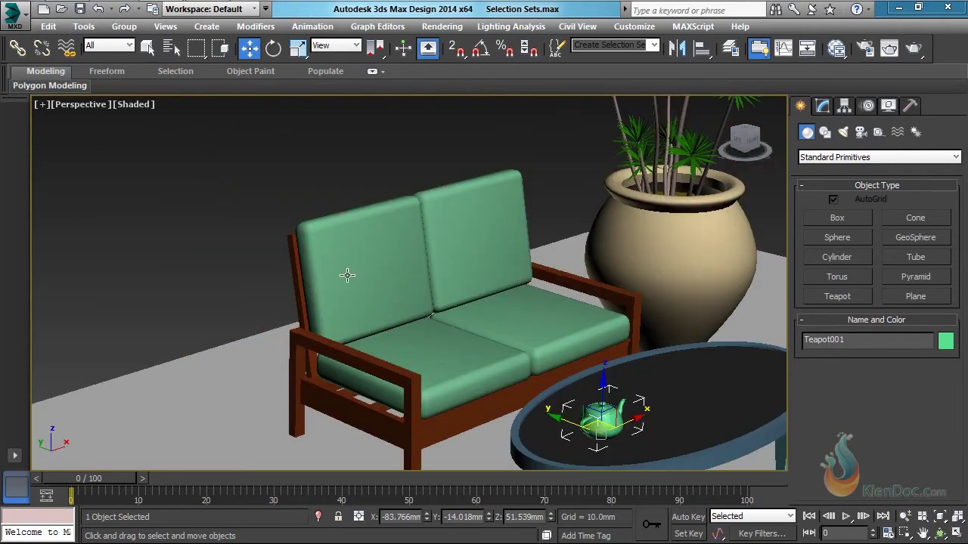
pyautogui.scroll(2, 323, 249)
pyautogui.moveTo(391, 304); pyautogui.dragTo(346, 211, button='middle')
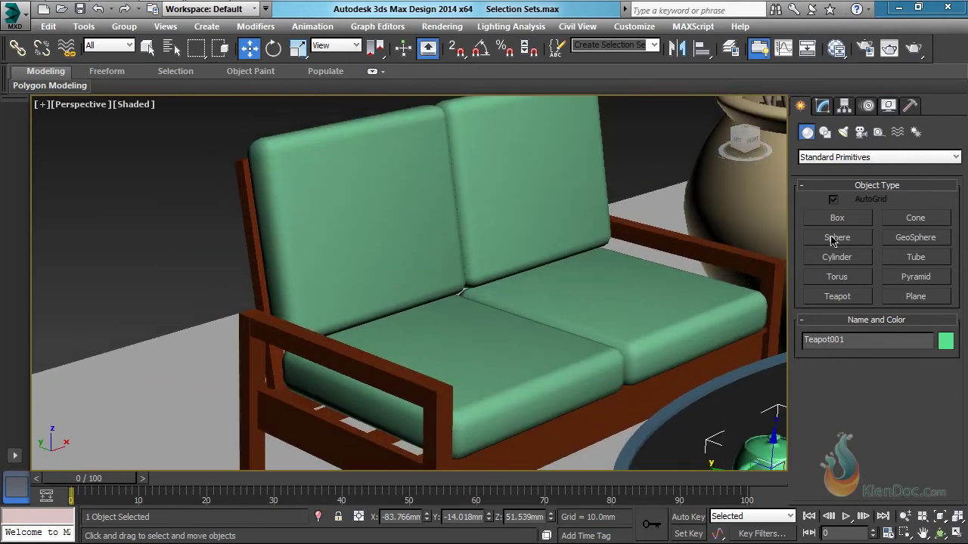
pyautogui.click(837, 298)
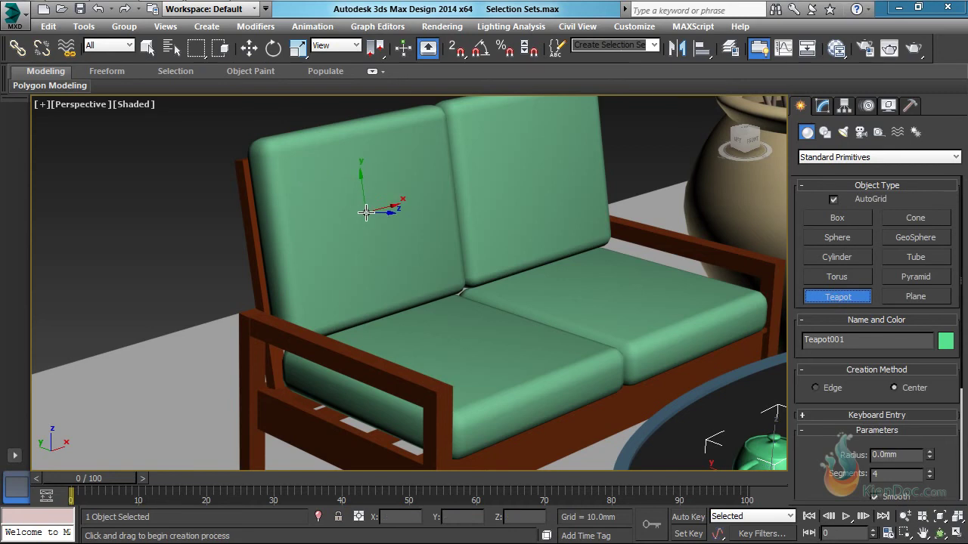
pyautogui.moveTo(366, 212); pyautogui.dragTo(373, 185)
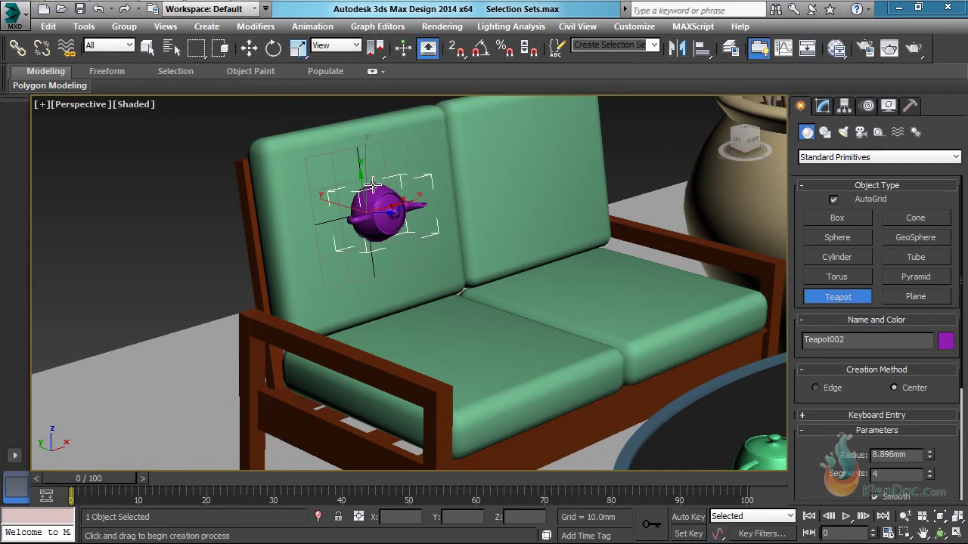
pyautogui.rightClick(388, 186)
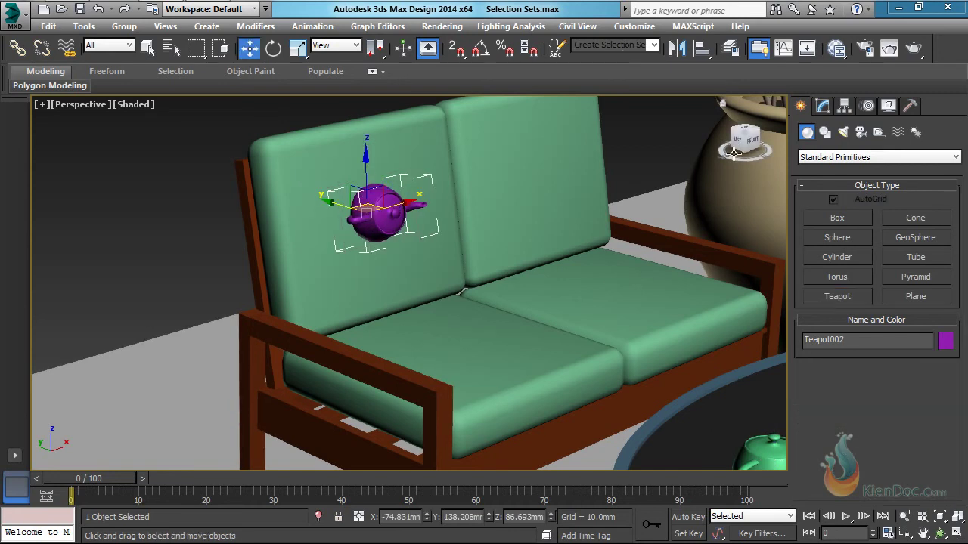
# Move the purple teapot in the XZ plane across the sofa cushion to about X -70 mm, Z 81 mm
pyautogui.moveTo(737, 147)
pyautogui.mouseDown()
pyautogui.moveTo(758, 145)
pyautogui.moveTo(736, 142)
pyautogui.mouseUp()
pyautogui.scroll(5, 419, 188)
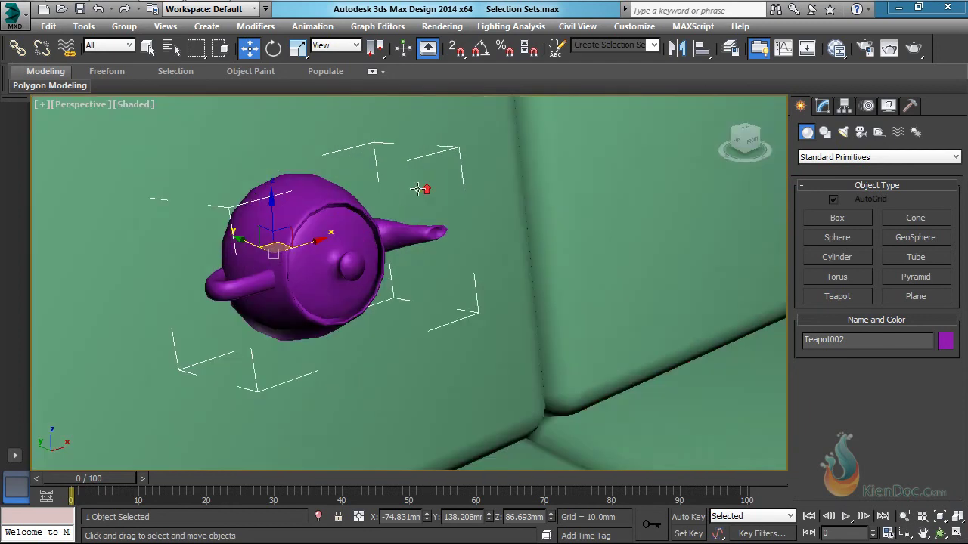
pyautogui.moveTo(360, 200); pyautogui.dragTo(476, 228, button='middle')
pyautogui.scroll(-6, 478, 231)
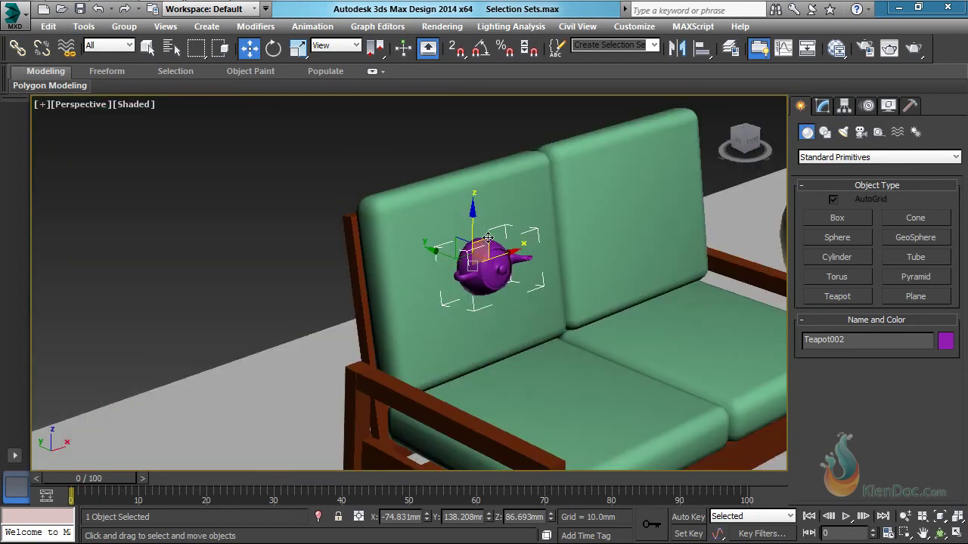
pyautogui.moveTo(489, 238)
pyautogui.mouseDown()
pyautogui.moveTo(447, 233)
pyautogui.moveTo(414, 190)
pyautogui.moveTo(501, 194)
pyautogui.moveTo(516, 258)
pyautogui.moveTo(470, 371)
pyautogui.moveTo(463, 212)
pyautogui.moveTo(472, 275)
pyautogui.moveTo(486, 210)
pyautogui.moveTo(491, 250)
pyautogui.mouseUp()
pyautogui.moveTo(755, 136)
pyautogui.mouseDown()
pyautogui.moveTo(783, 139)
pyautogui.moveTo(779, 113)
pyautogui.moveTo(771, 130)
pyautogui.moveTo(726, 133)
pyautogui.moveTo(722, 170)
pyautogui.moveTo(739, 145)
pyautogui.mouseUp()
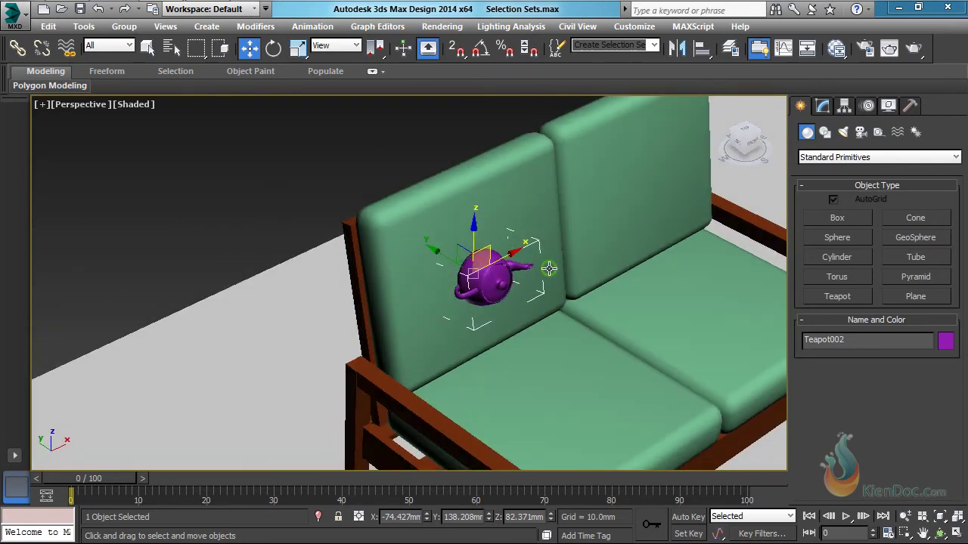
pyautogui.moveTo(549, 268); pyautogui.dragTo(502, 244, button='middle')
pyautogui.moveTo(436, 220); pyautogui.dragTo(451, 195)
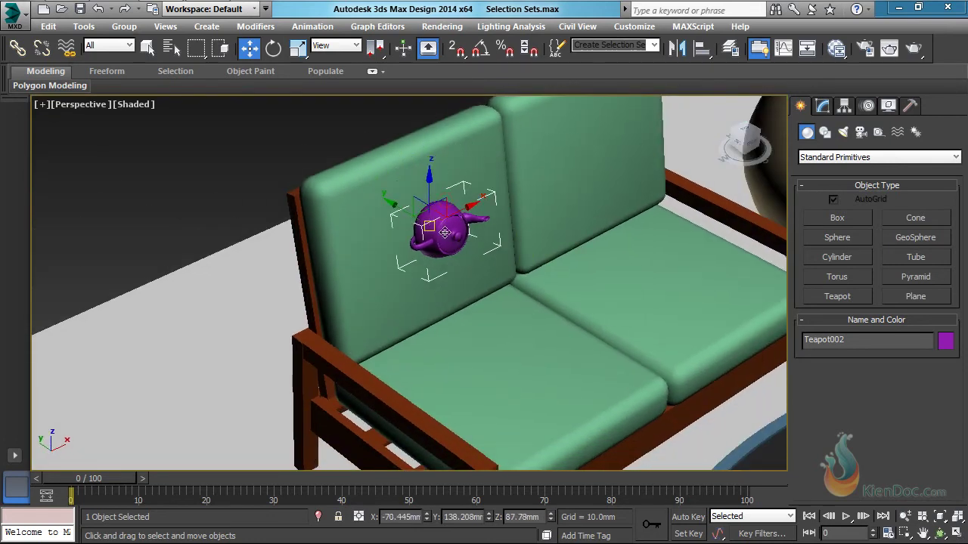
pyautogui.moveTo(452, 191); pyautogui.dragTo(396, 242, button='middle')
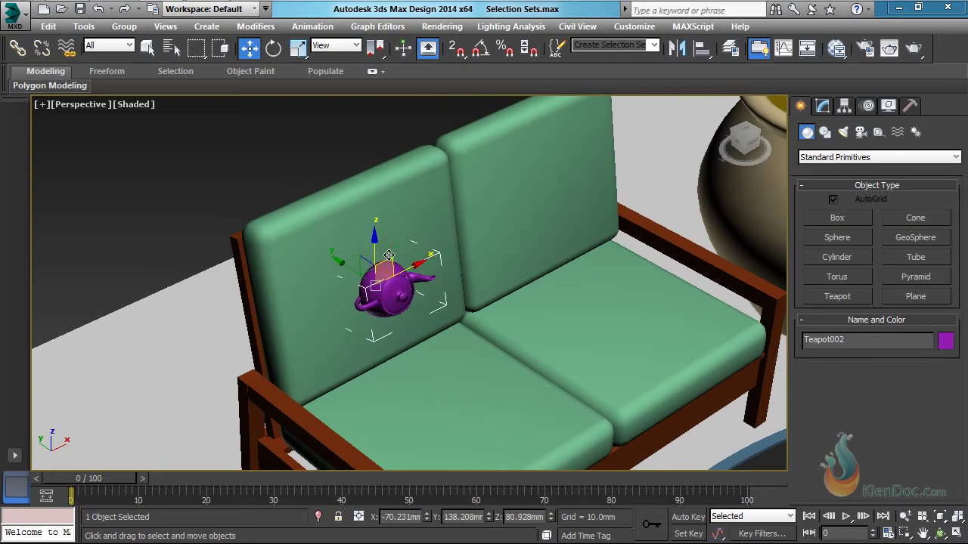
# Delete both the teapot on the coffee table and the one on the sofa cushion
pyautogui.scroll(-3, 397, 250)
pyautogui.moveTo(405, 254); pyautogui.dragTo(391, 225, button='middle')
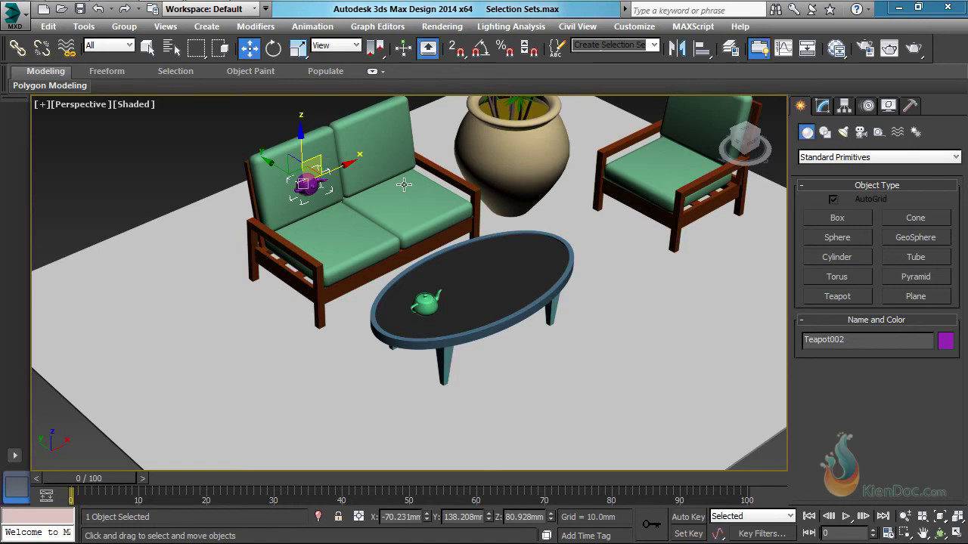
pyautogui.moveTo(404, 184); pyautogui.dragTo(419, 227, button='middle')
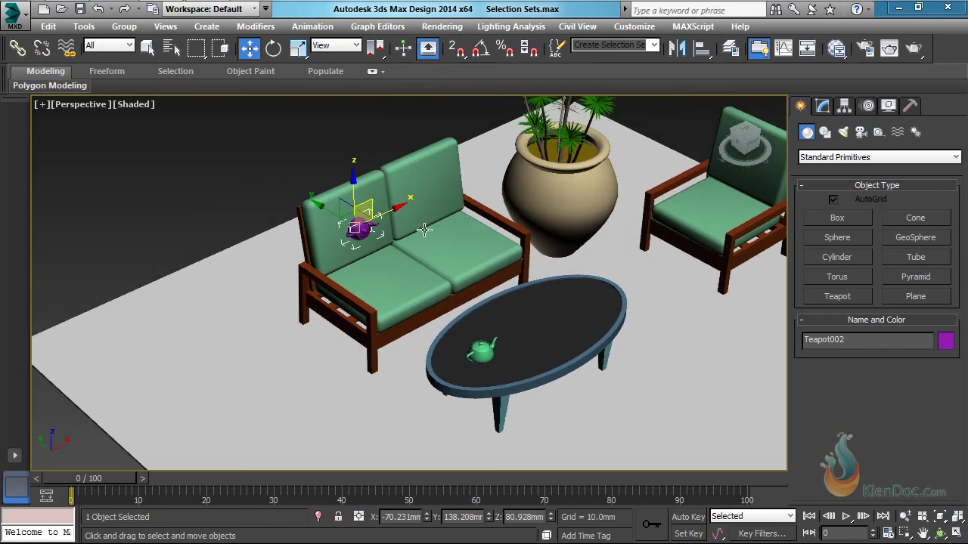
pyautogui.click(476, 349)
pyautogui.press('Delete')
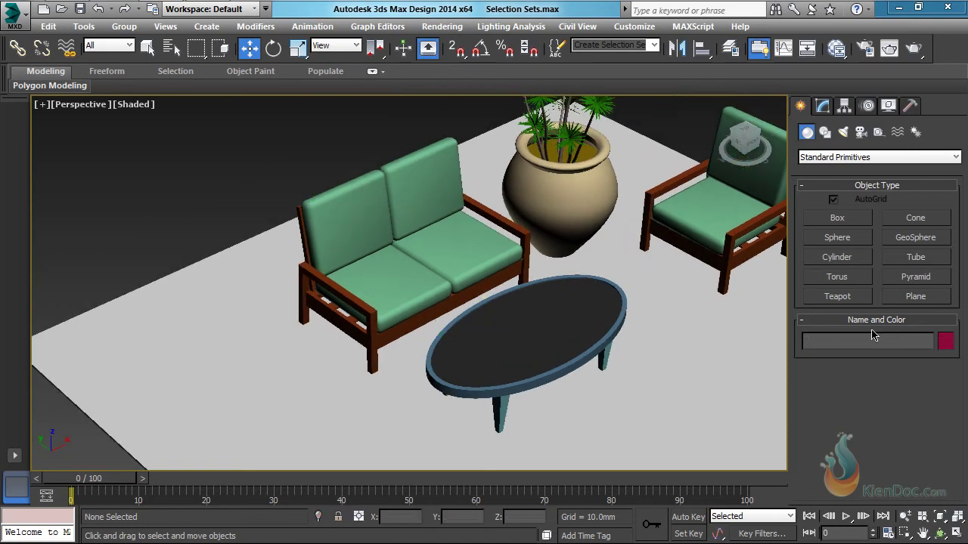
# Create a small teapot with AutoGrid on the front rail of the armchair, below the seat cushion
pyautogui.click(841, 301)
pyautogui.moveTo(747, 139); pyautogui.dragTo(744, 106)
pyautogui.scroll(8, 492, 320)
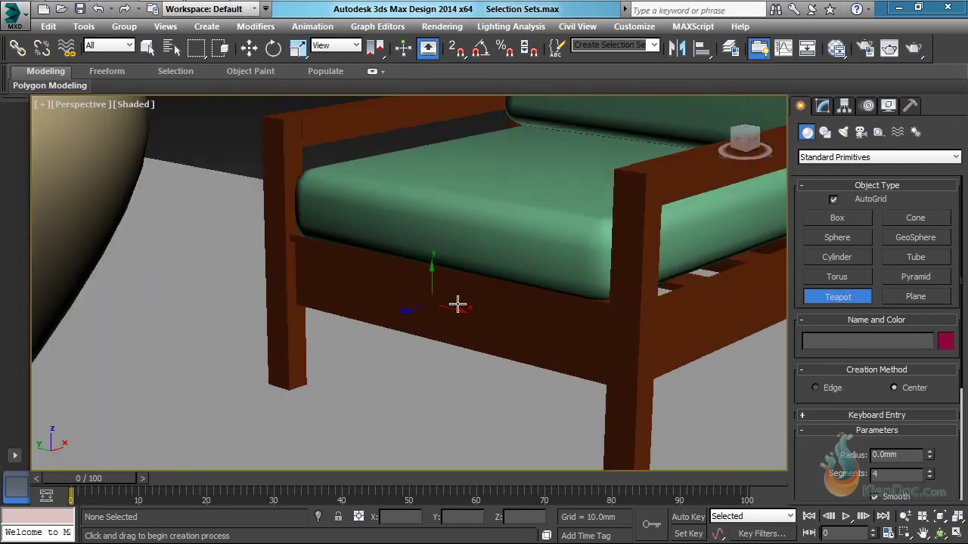
pyautogui.moveTo(446, 320)
pyautogui.mouseDown()
pyautogui.moveTo(458, 326)
pyautogui.moveTo(455, 318)
pyautogui.mouseUp()
pyautogui.press('w')
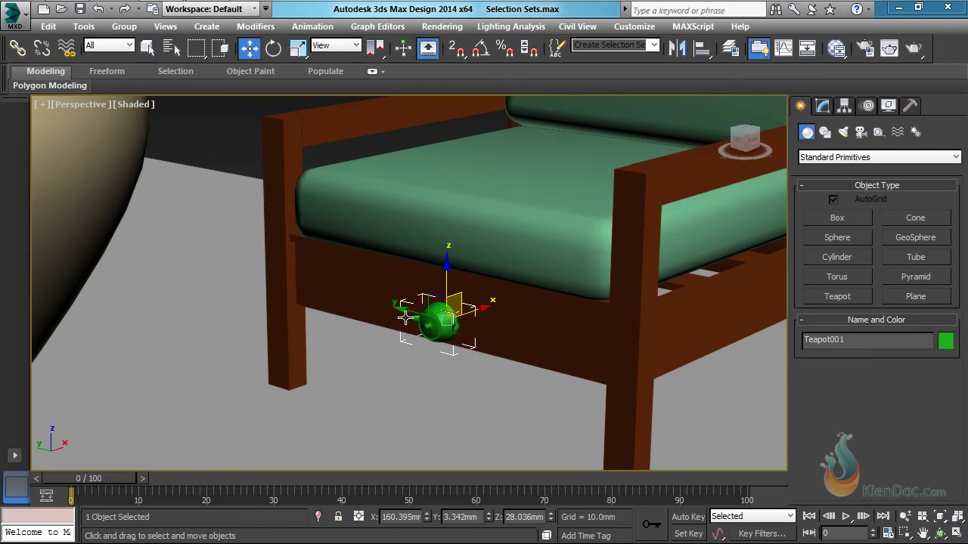
# Shift the small teapot slightly on the armchair's front rail and delete it
pyautogui.moveTo(429, 295)
pyautogui.mouseDown()
pyautogui.moveTo(386, 292)
pyautogui.moveTo(307, 252)
pyautogui.moveTo(456, 317)
pyautogui.moveTo(562, 328)
pyautogui.moveTo(457, 281)
pyautogui.moveTo(355, 291)
pyautogui.moveTo(375, 265)
pyautogui.moveTo(423, 286)
pyautogui.mouseUp()
pyautogui.press('Delete')
pyautogui.scroll(-7, 514, 274)
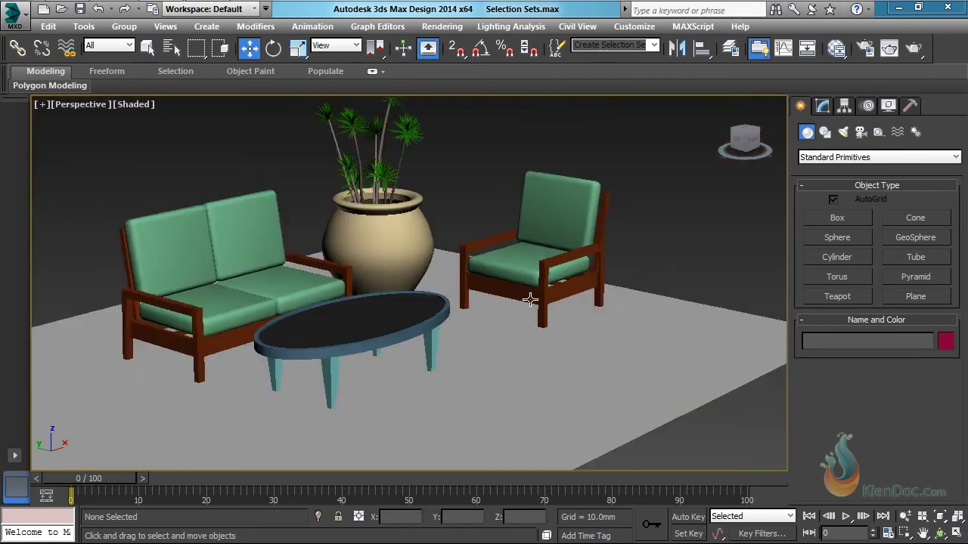
# Create a teapot on the floor in front of the coffee table, at about X -17 mm, Y -95 mm
pyautogui.keyDown('alt'); pyautogui.moveTo(520, 322); pyautogui.dragTo(578, 330, button='middle'); pyautogui.keyUp('alt')
pyautogui.moveTo(479, 353); pyautogui.dragTo(497, 340, button='middle')
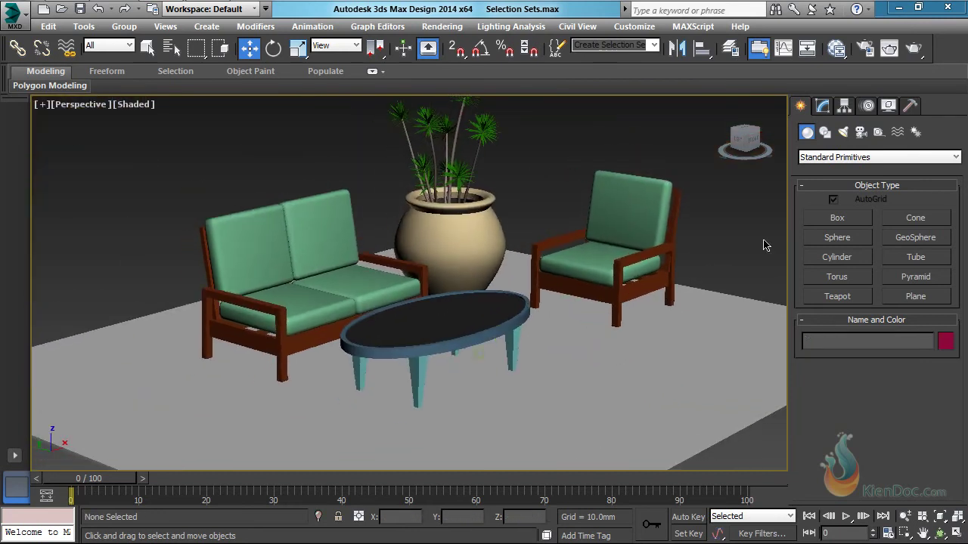
pyautogui.click(837, 296)
pyautogui.moveTo(555, 378); pyautogui.dragTo(581, 386)
pyautogui.rightClick(680, 320)
# Move the floor teapot away from the table to about X -24 mm, Y -145 mm, keeping it at floor level
pyautogui.moveTo(744, 143); pyautogui.dragTo(746, 168)
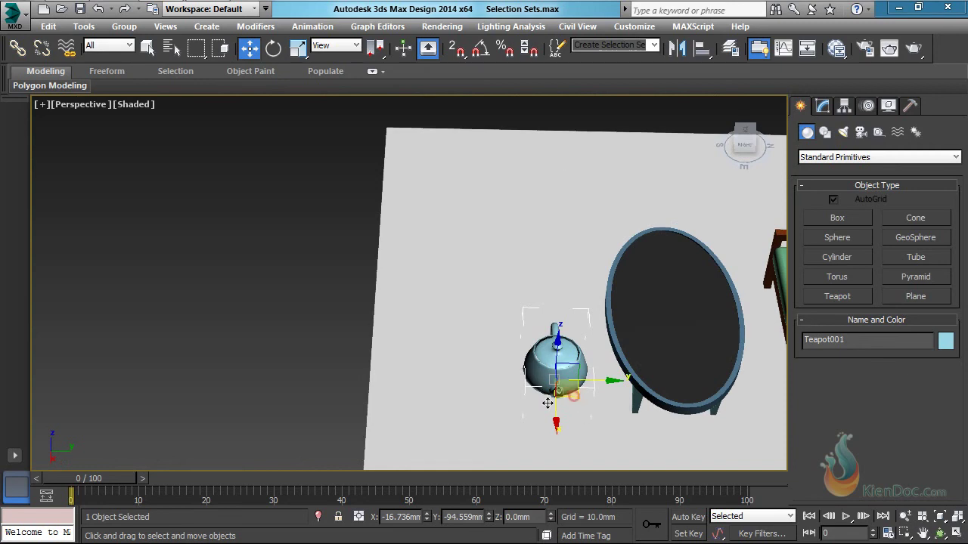
pyautogui.moveTo(548, 403); pyautogui.dragTo(504, 387)
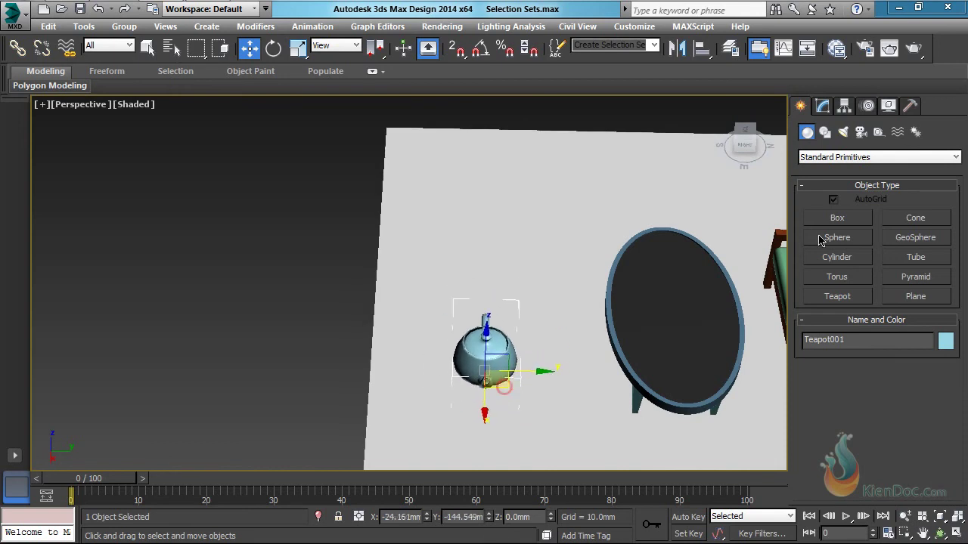
pyautogui.click(739, 154)
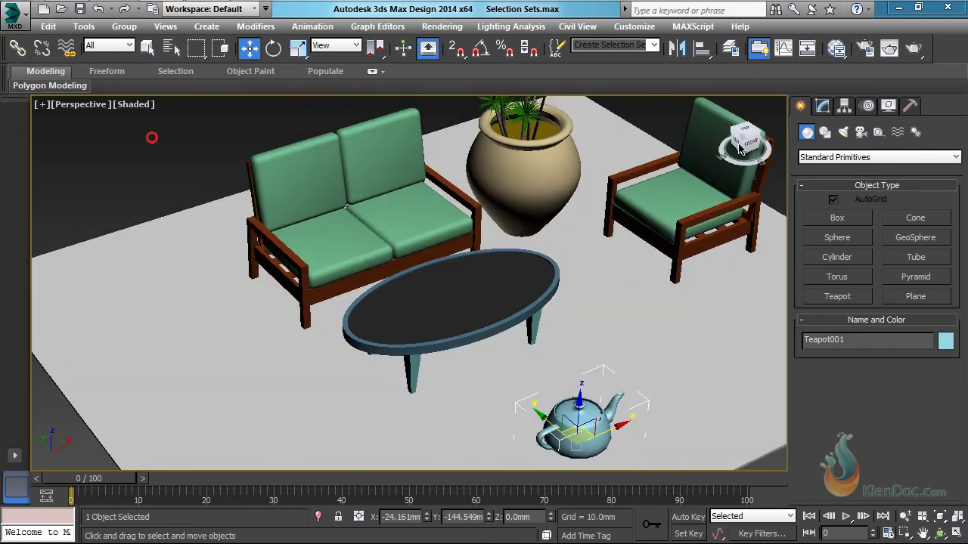
pyautogui.scroll(-4, 544, 261)
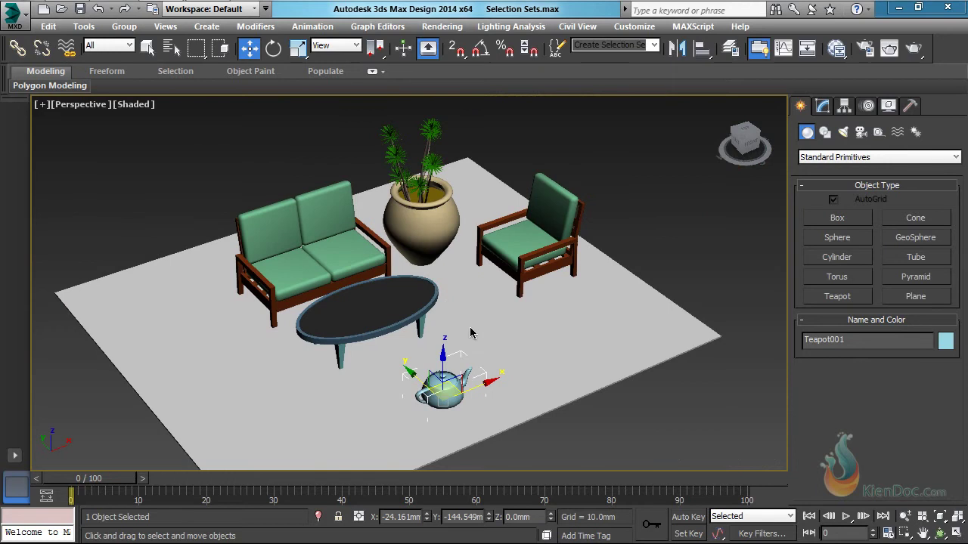
# Delete the teapot on the floor in front of the coffee table
pyautogui.moveTo(452, 341); pyautogui.dragTo(477, 365, button='middle')
pyautogui.press('Delete')
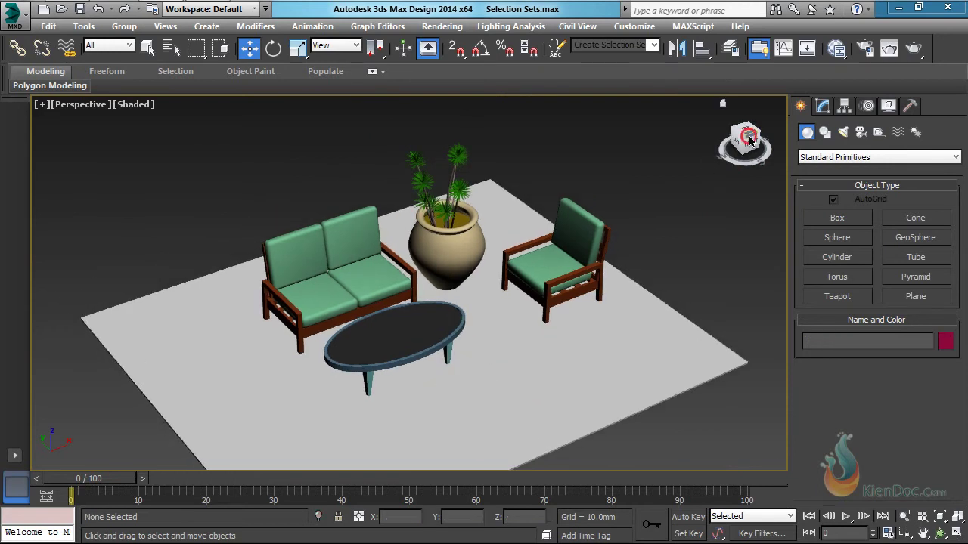
pyautogui.moveTo(747, 138); pyautogui.dragTo(751, 112)
pyautogui.scroll(5, 451, 336)
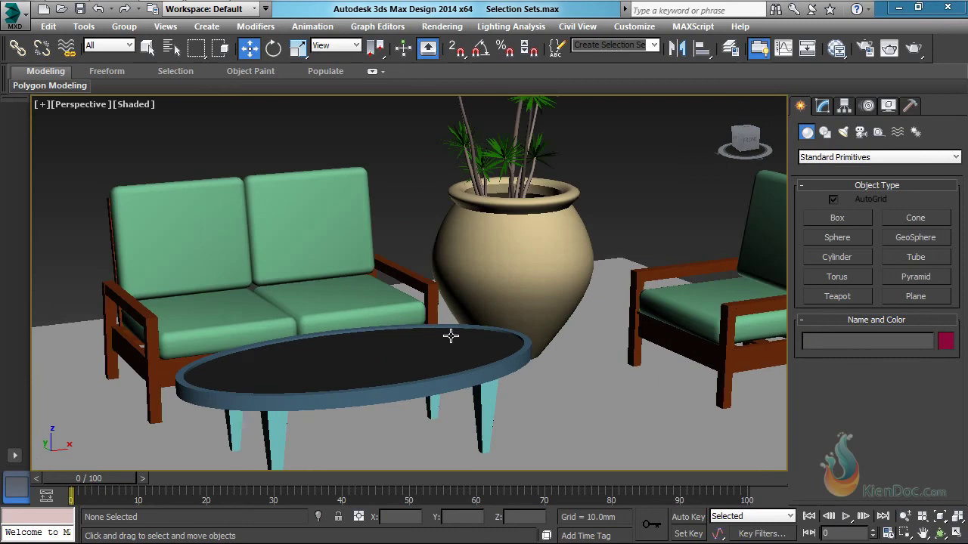
pyautogui.scroll(-4, 521, 335)
pyautogui.moveTo(522, 335); pyautogui.dragTo(486, 331, button='middle')
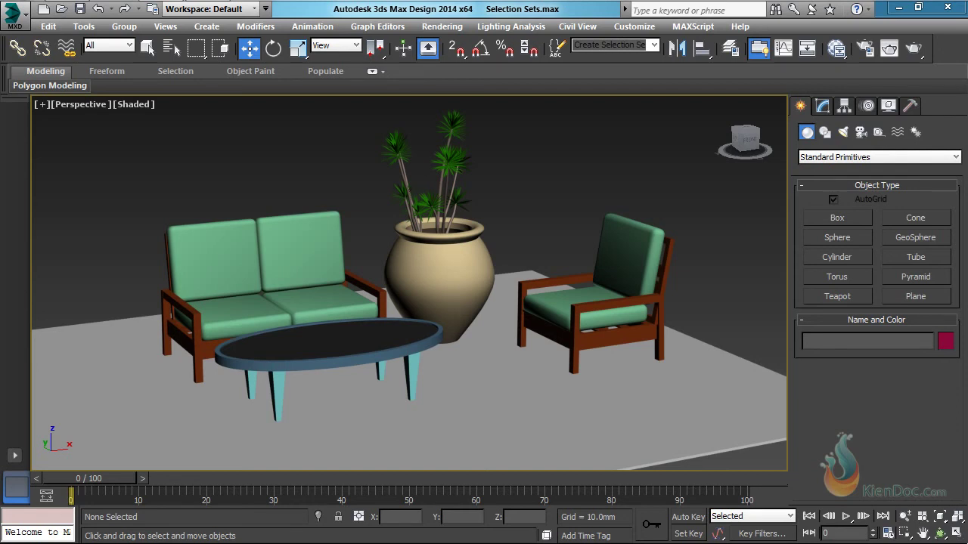
# Create a small teapot with AutoGrid on the coffee table's glass top, at about X -94 mm, Y -9 mm
pyautogui.click(850, 300)
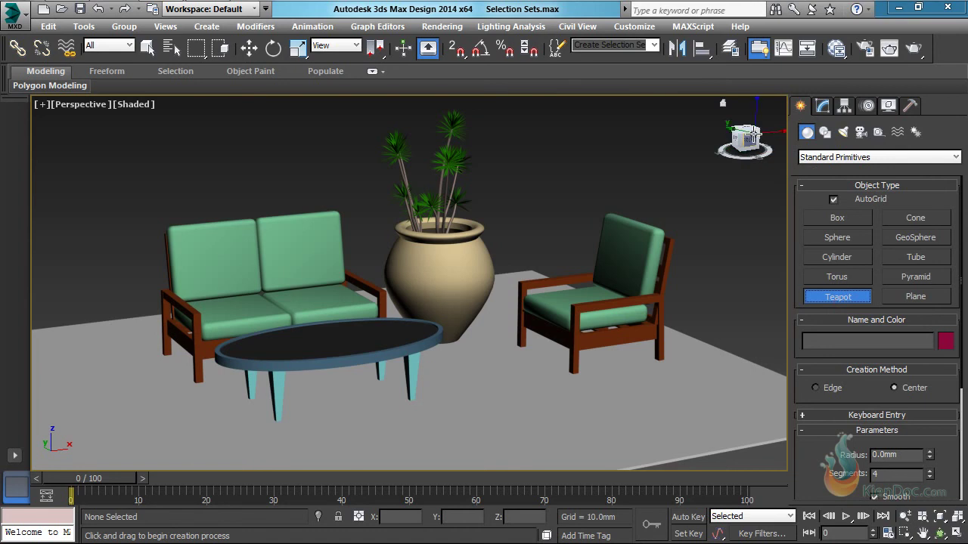
pyautogui.moveTo(747, 139); pyautogui.dragTo(744, 179)
pyautogui.moveTo(294, 358); pyautogui.dragTo(427, 325, button='middle')
pyautogui.scroll(3, 428, 326)
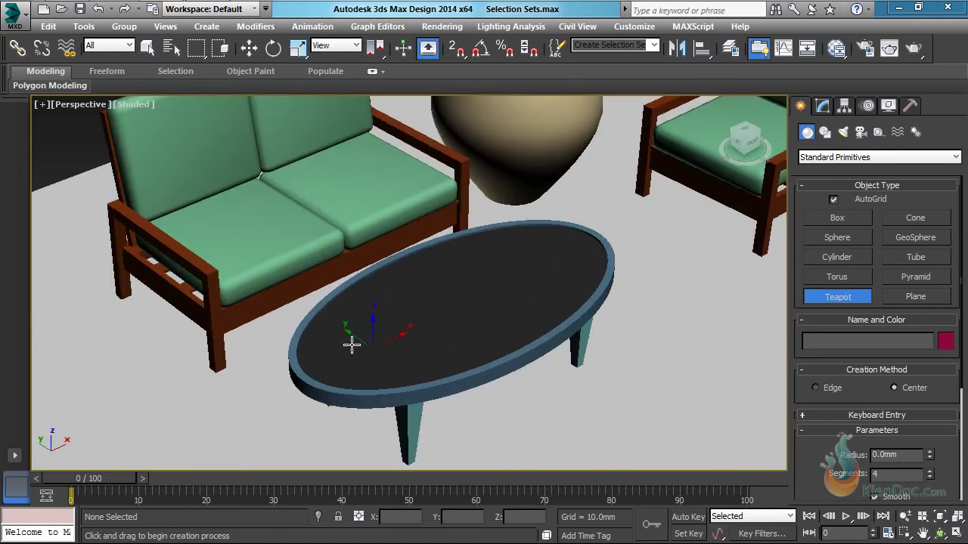
pyautogui.moveTo(351, 350); pyautogui.dragTo(355, 340)
pyautogui.press('w')
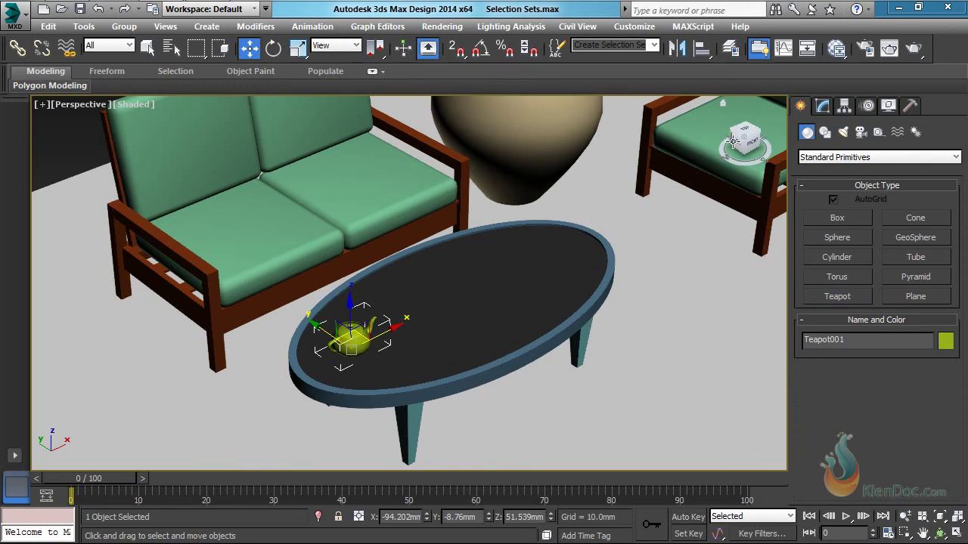
# Move the teapot along the X axis across the table top, and return it to about X -94 mm
pyautogui.moveTo(732, 142); pyautogui.dragTo(723, 113)
pyautogui.scroll(5, 333, 342)
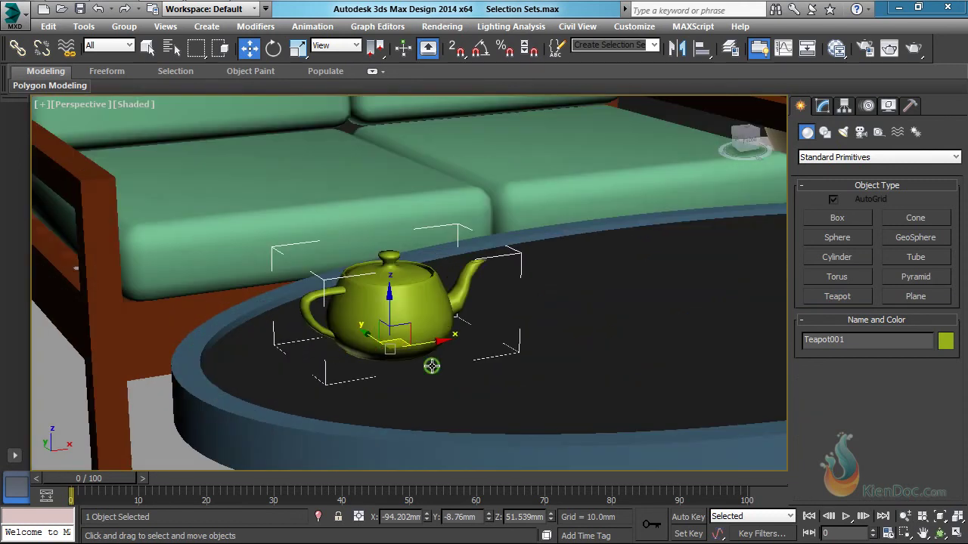
pyautogui.scroll(-6, 432, 366)
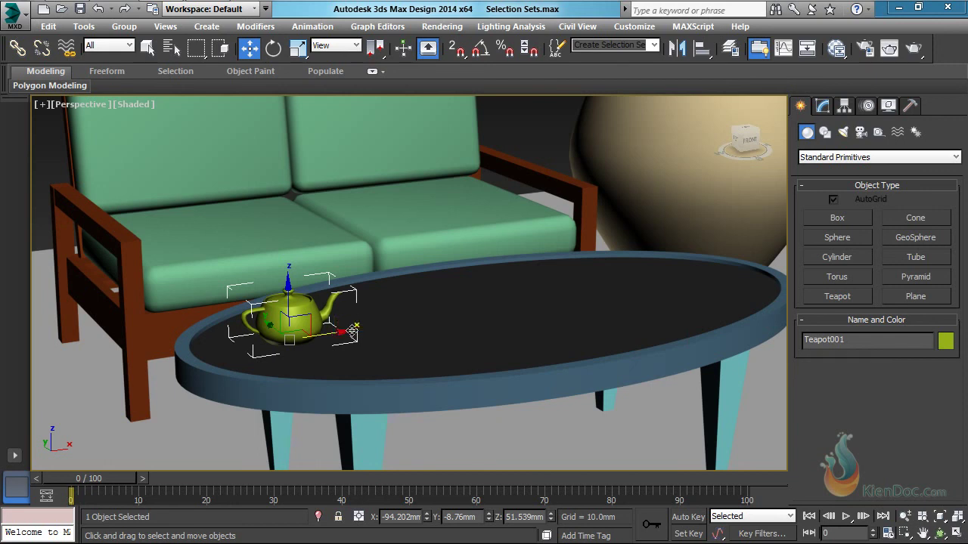
pyautogui.moveTo(335, 334); pyautogui.dragTo(512, 311)
pyautogui.moveTo(343, 344); pyautogui.dragTo(335, 345)
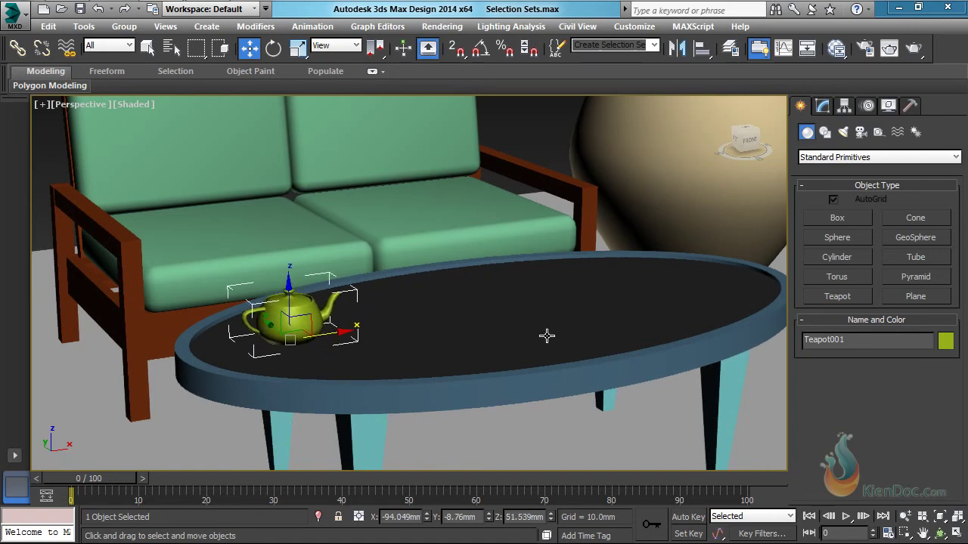
# Turn on offset coordinate entry and shift the teapot 50 mm along X, followed by -50 mm to bring it back
pyautogui.click(358, 519)
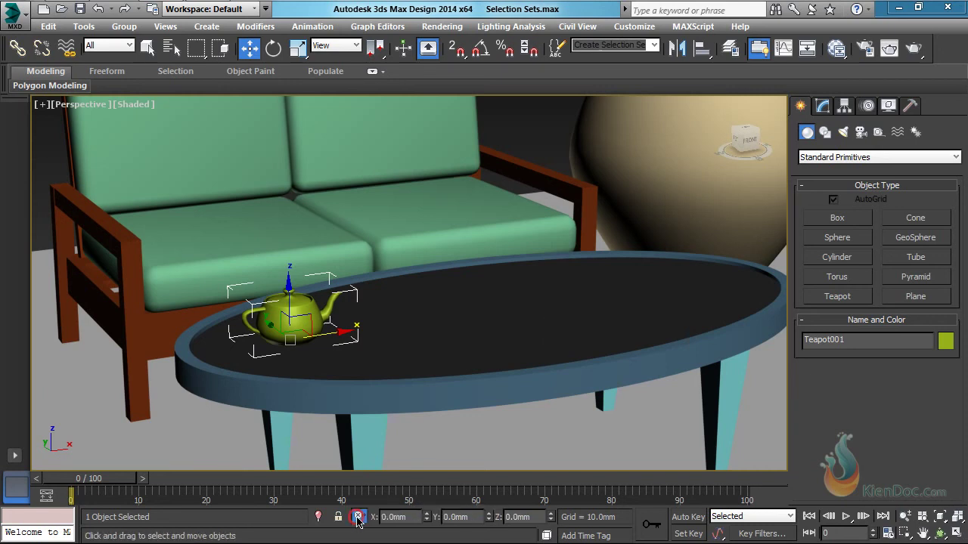
pyautogui.click(414, 518)
pyautogui.write('50')
pyautogui.press('Return')
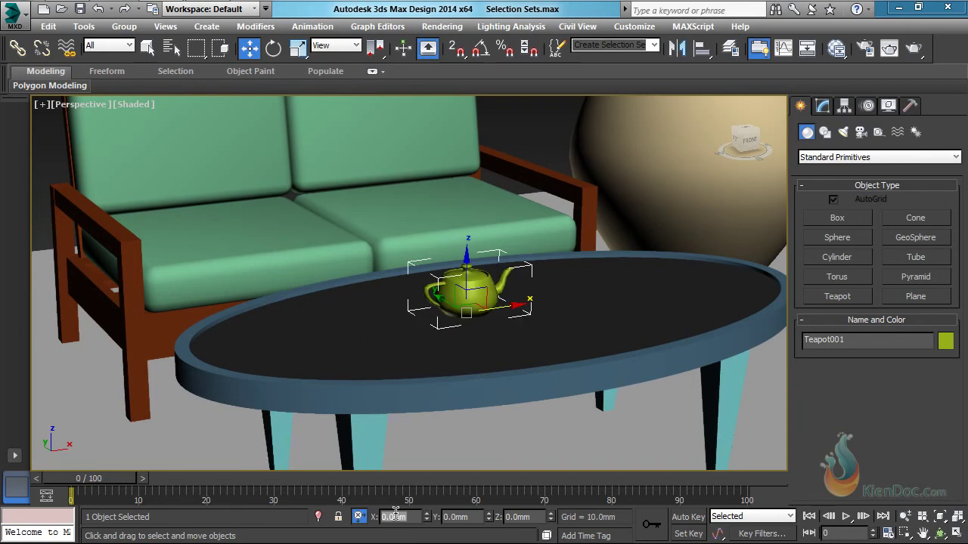
pyautogui.write('-50')
pyautogui.press('Return')
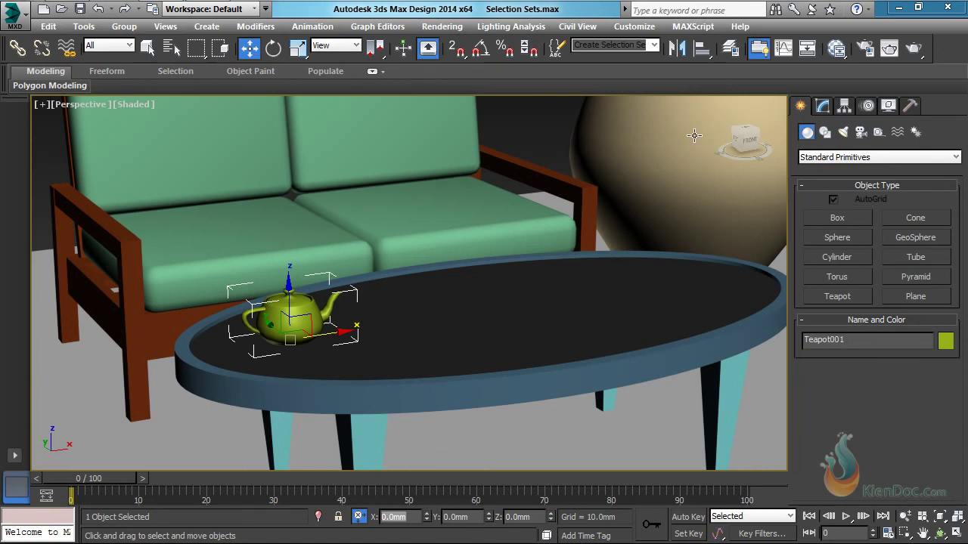
# Offset the teapot along the Y axis, and bring it back with a Y offset of -20 mm
pyautogui.moveTo(743, 141); pyautogui.dragTo(772, 145)
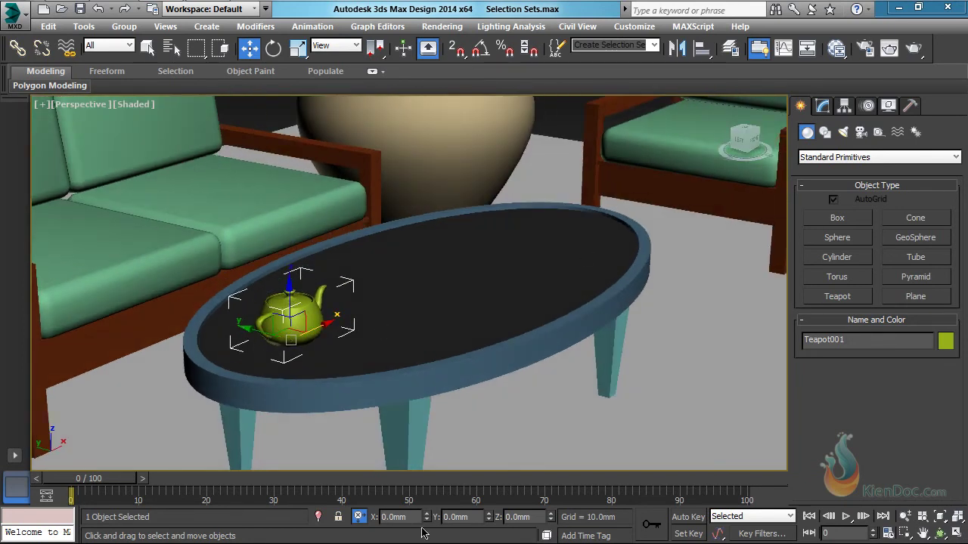
pyautogui.click(357, 517)
pyautogui.click(471, 518)
pyautogui.write('50')
pyautogui.press('Return')
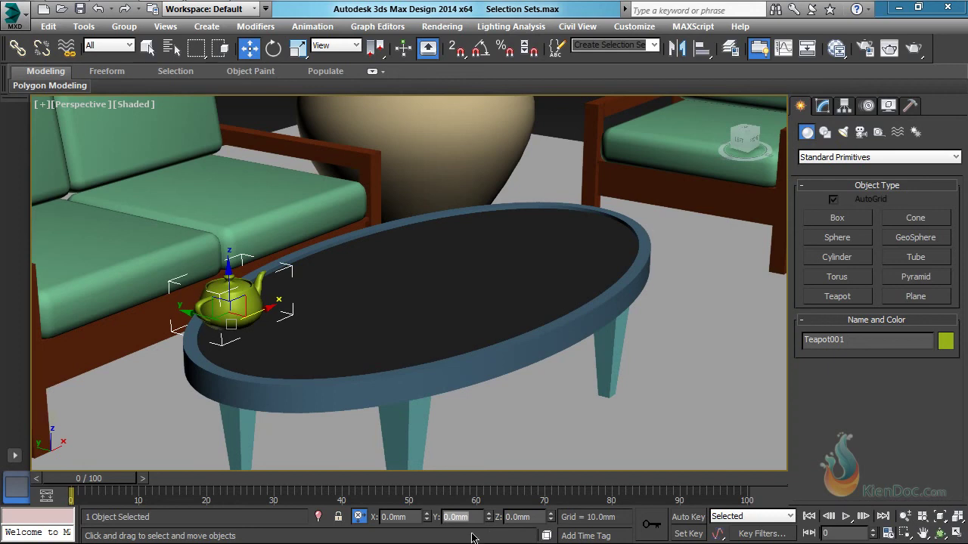
pyautogui.write('-20')
pyautogui.press('Return')
# Raise the teapot by a Z offset of 200 mm, and bring it back onto the table with -200 mm
pyautogui.doubleClick(537, 517)
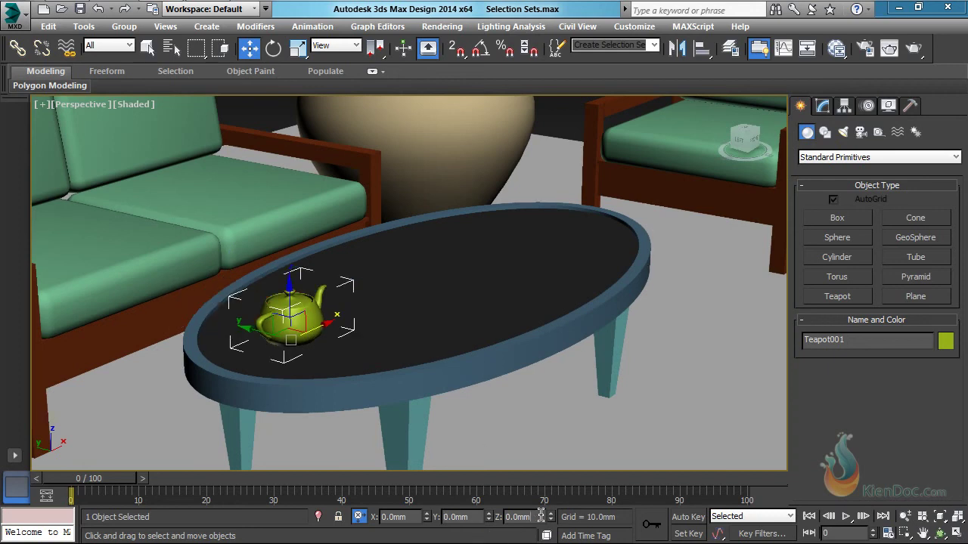
pyautogui.write('200')
pyautogui.press('Return')
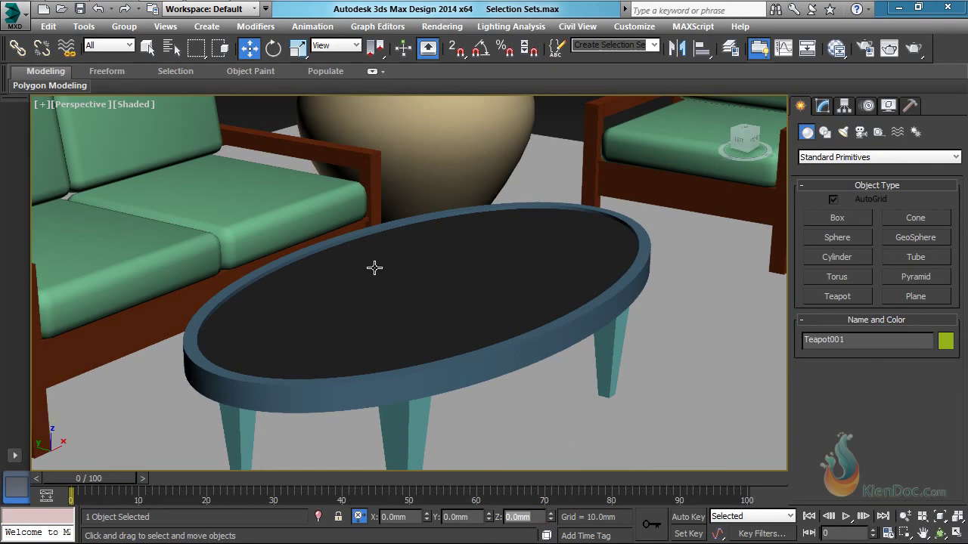
pyautogui.scroll(-10, 376, 303)
pyautogui.scroll(8, 375, 302)
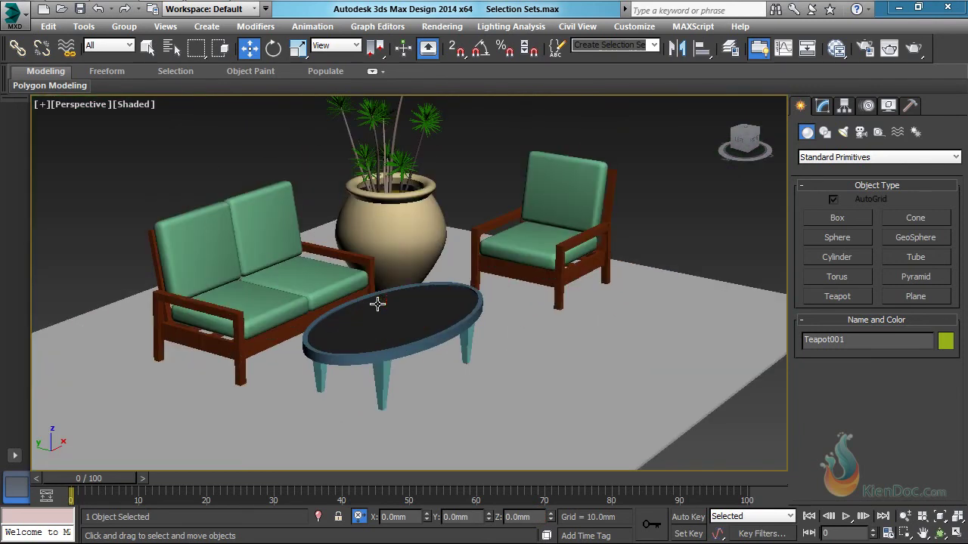
pyautogui.doubleClick(534, 516)
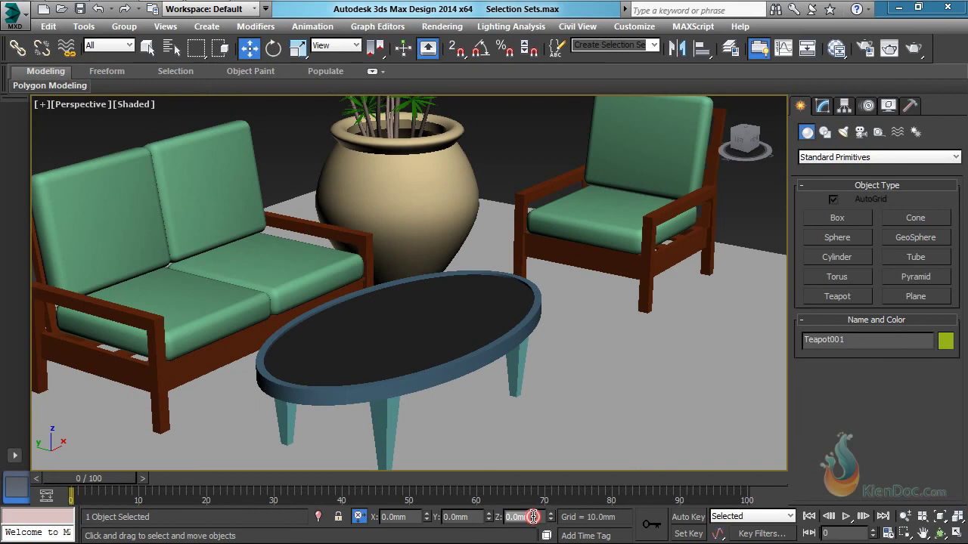
pyautogui.write('-200')
pyautogui.press('Return')
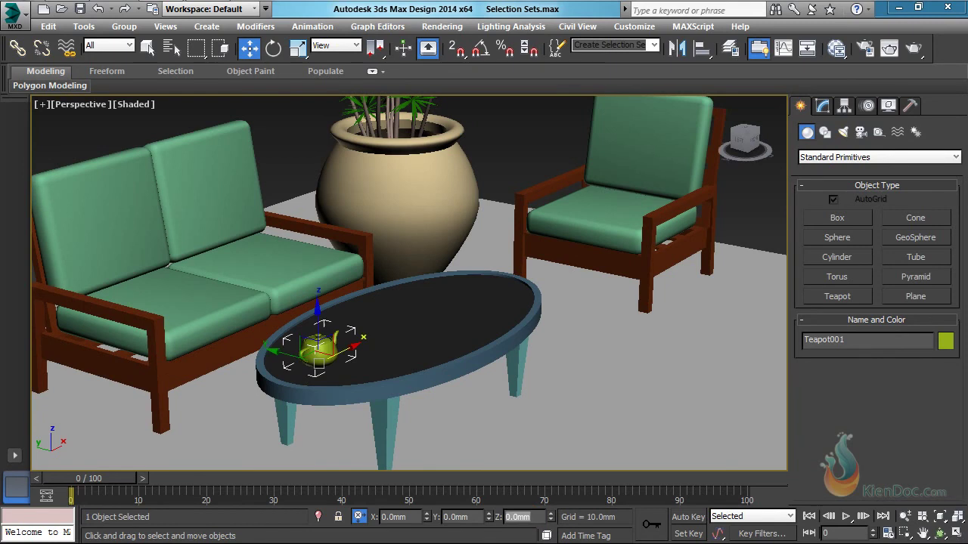
# Switch the teapot's coordinate entry back to absolute mode
pyautogui.scroll(-5, 436, 244)
pyautogui.scroll(4, 446, 247)
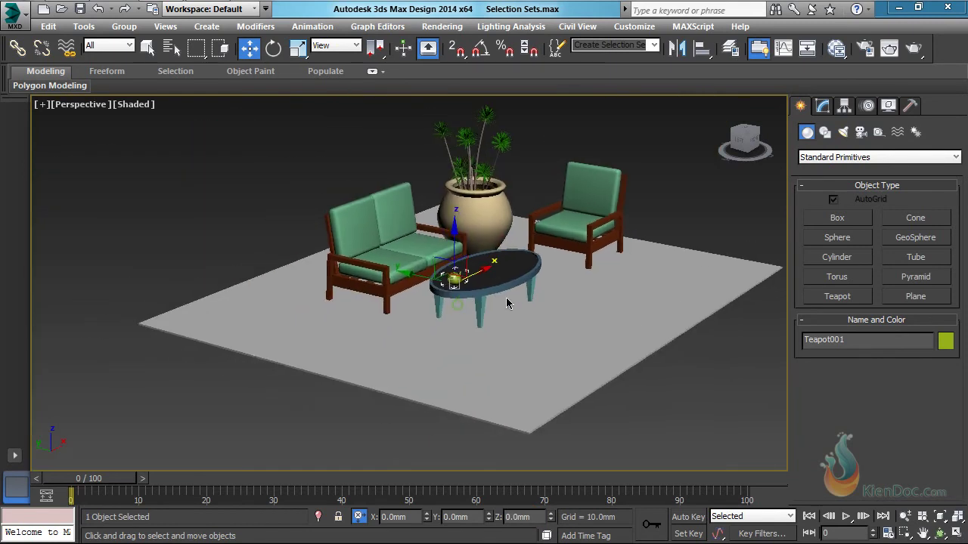
pyautogui.click(357, 519)
pyautogui.moveTo(457, 406); pyautogui.dragTo(442, 338, button='middle')
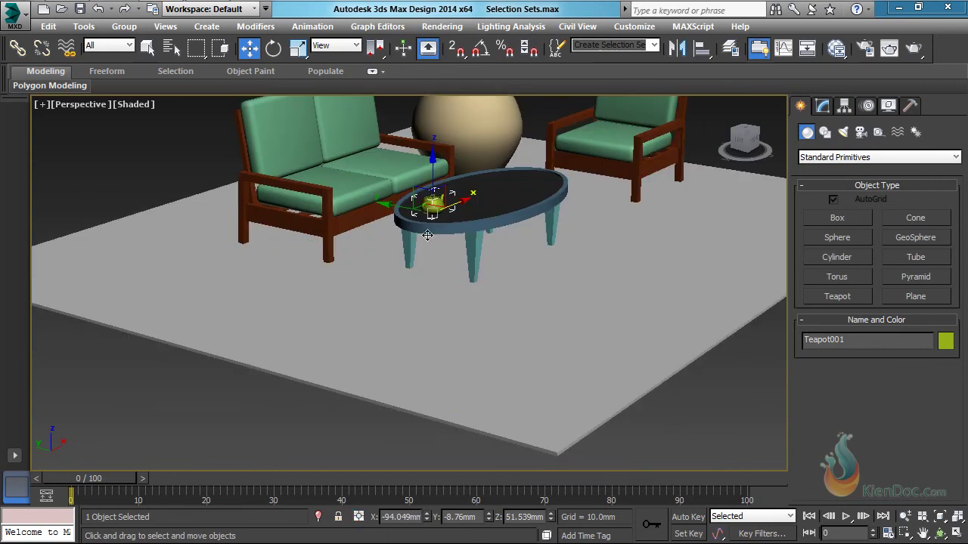
pyautogui.moveTo(456, 208); pyautogui.dragTo(437, 318, button='middle')
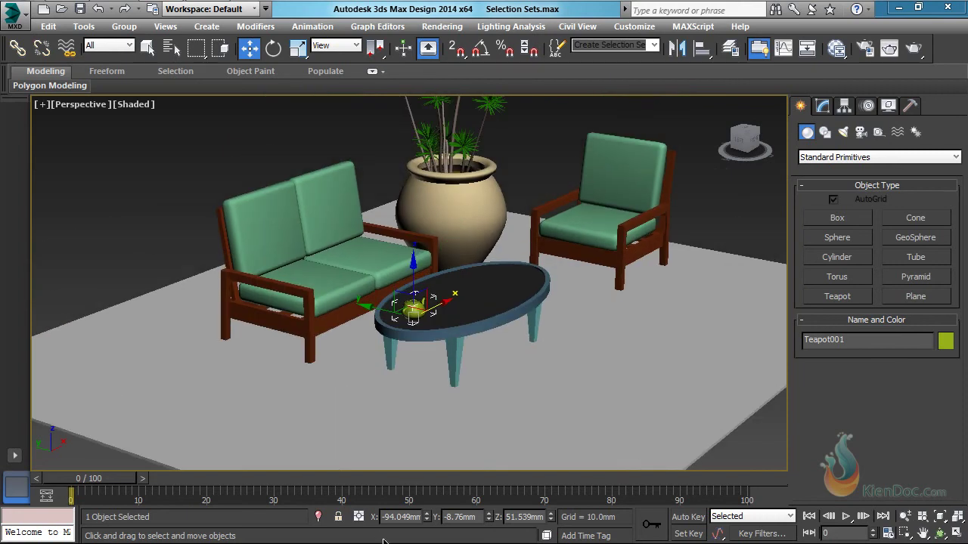
pyautogui.moveTo(425, 382); pyautogui.dragTo(437, 327, button='middle')
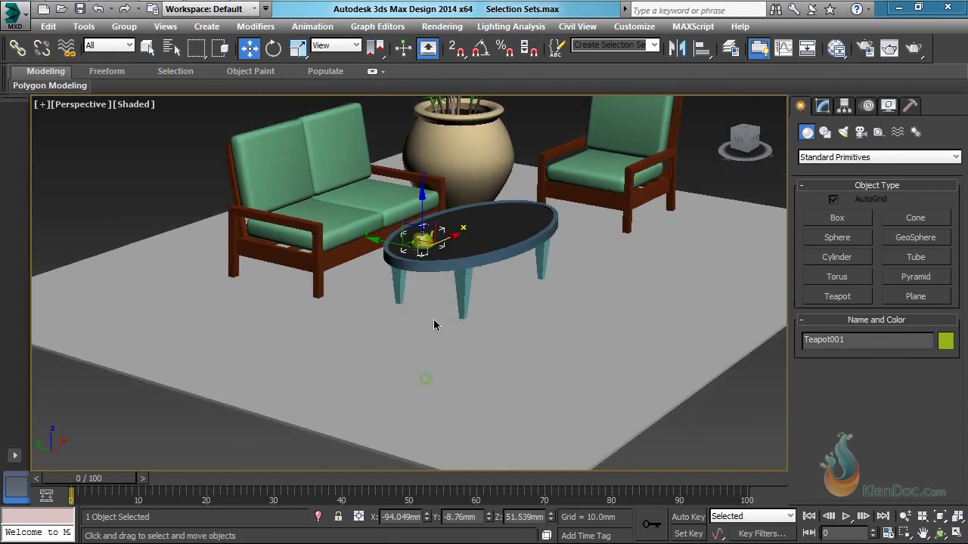
pyautogui.moveTo(746, 141)
pyautogui.mouseDown()
pyautogui.moveTo(746, 90)
pyautogui.moveTo(739, 155)
pyautogui.mouseUp()
pyautogui.moveTo(383, 310); pyautogui.dragTo(434, 314, button='middle')
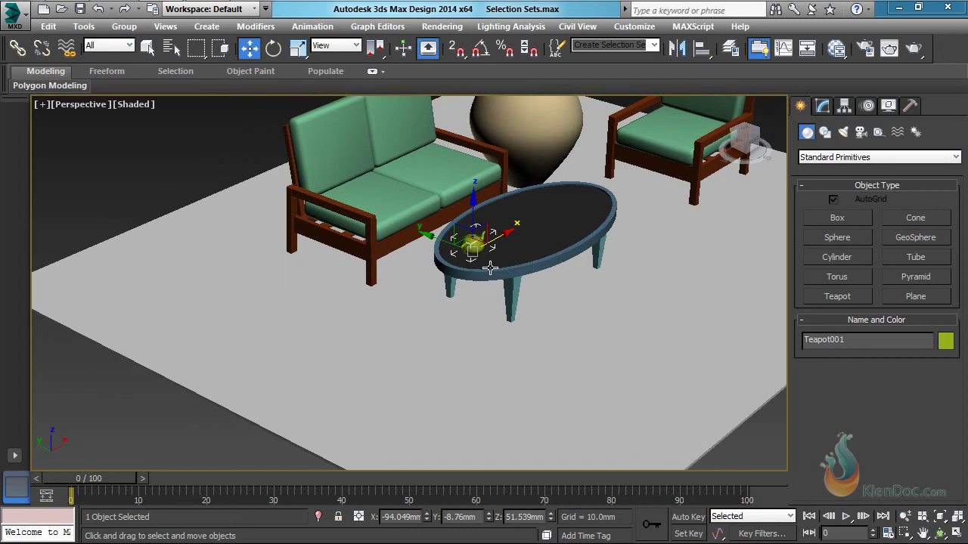
# Examine the home grid and its origin from beneath the floor
pyautogui.moveTo(748, 140); pyautogui.dragTo(744, 84)
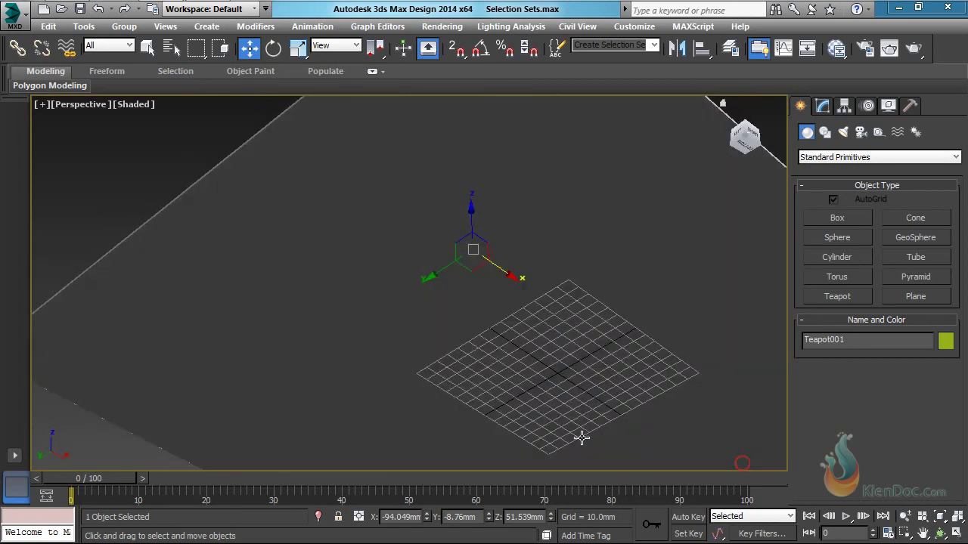
pyautogui.moveTo(575, 427); pyautogui.dragTo(561, 371, button='middle')
pyautogui.scroll(5, 555, 317)
pyautogui.scroll(-4, 551, 309)
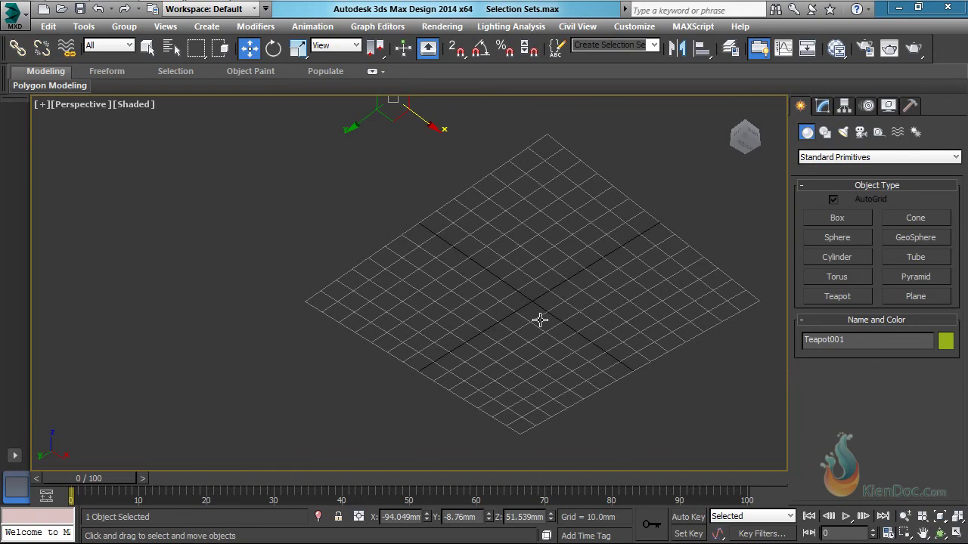
pyautogui.scroll(-3, 540, 321)
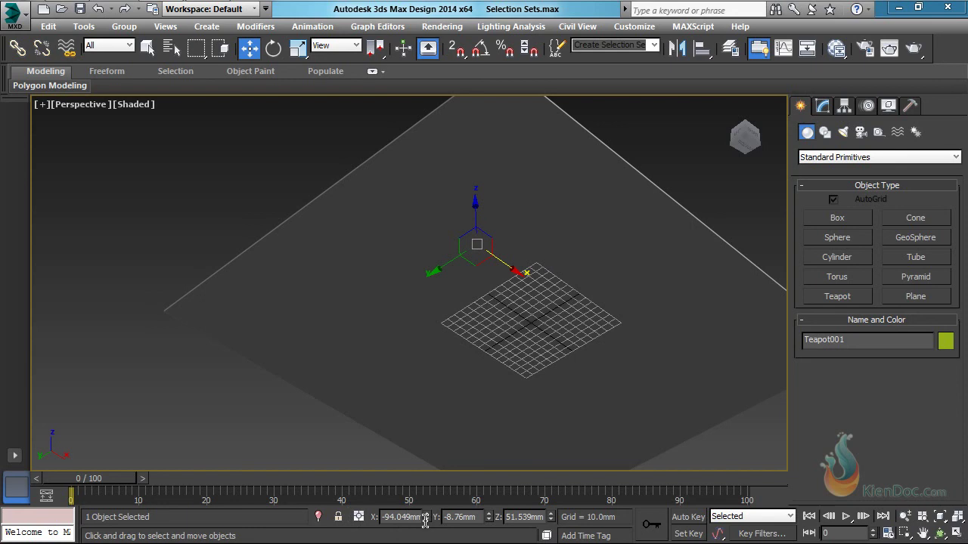
pyautogui.scroll(4, 529, 331)
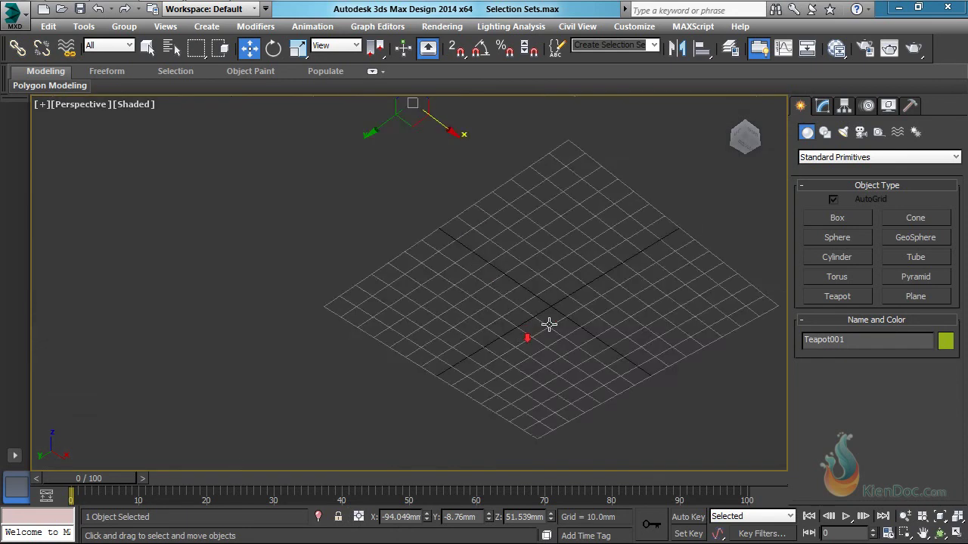
pyautogui.scroll(2, 537, 306)
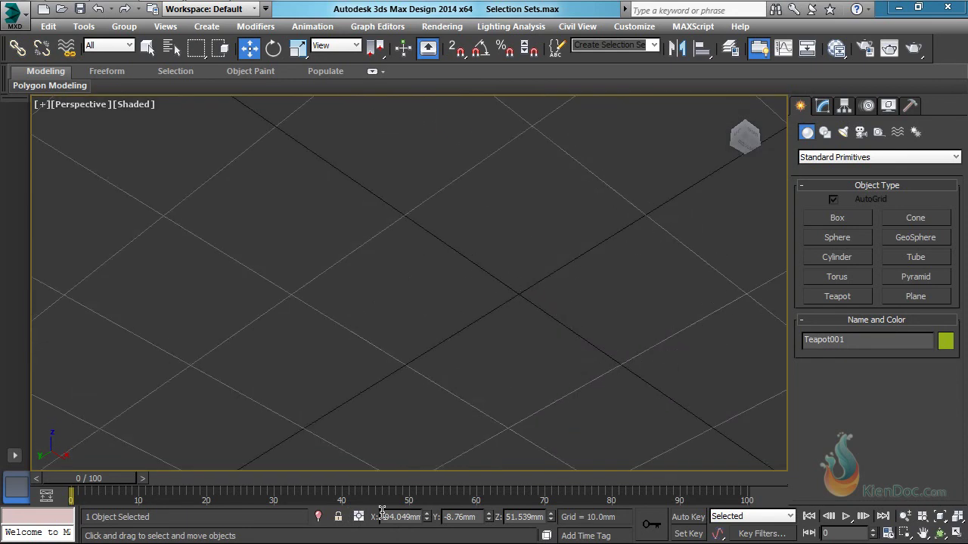
# Reset the teapot's absolute X, Y and Z coordinates to 0 mm so it sits at the grid origin
pyautogui.rightClick(428, 518)
pyautogui.rightClick(489, 519)
pyautogui.rightClick(552, 518)
pyautogui.moveTo(476, 158); pyautogui.dragTo(492, 250, button='middle')
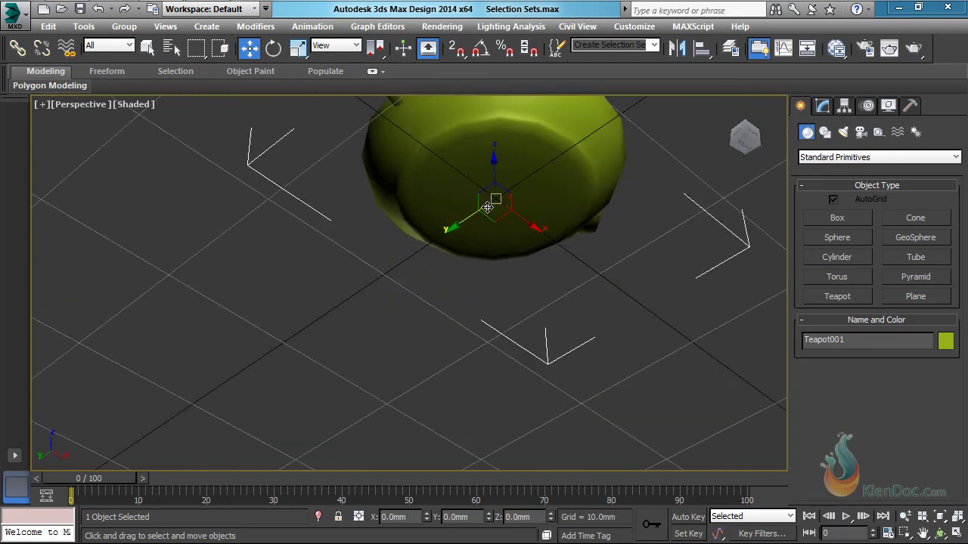
pyautogui.scroll(-8, 488, 207)
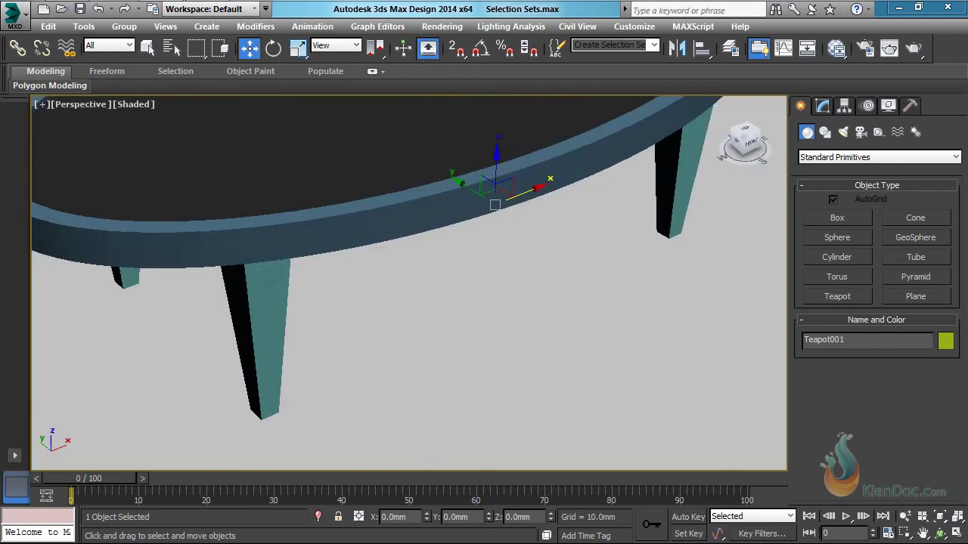
pyautogui.moveTo(568, 149); pyautogui.dragTo(530, 298, button='middle')
pyautogui.scroll(-5, 529, 298)
pyautogui.moveTo(510, 335); pyautogui.dragTo(534, 256, button='middle')
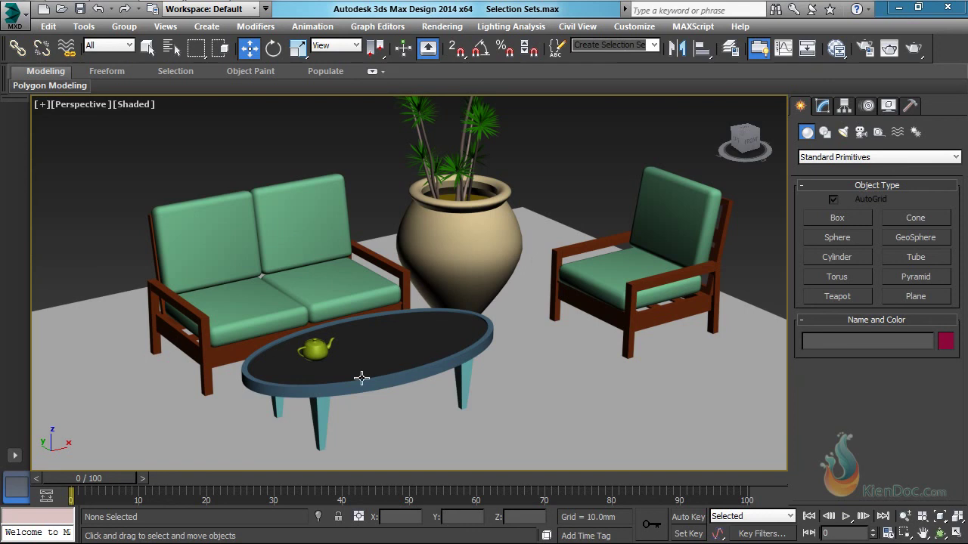
# Select the teapot on the coffee table and switch its coordinate entry to offset mode
pyautogui.click(314, 352)
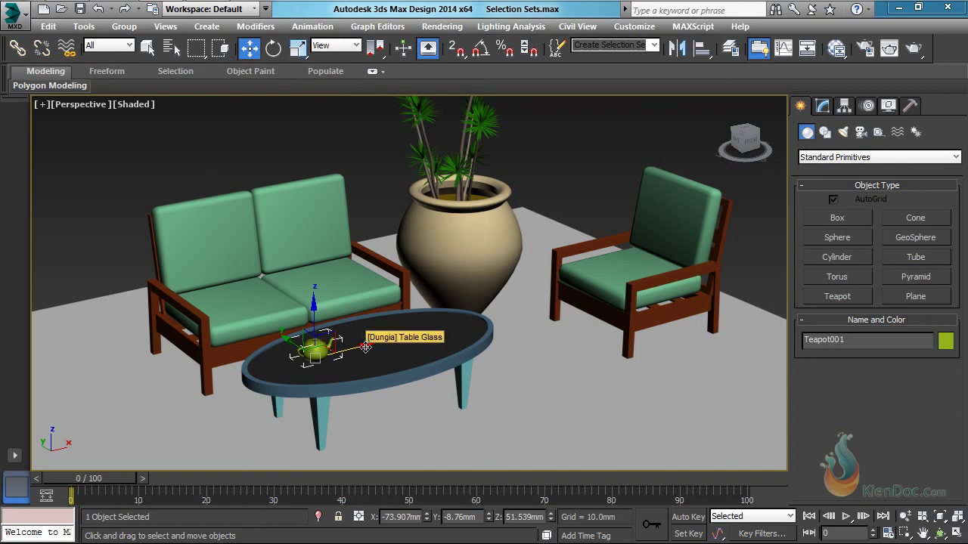
pyautogui.click(359, 518)
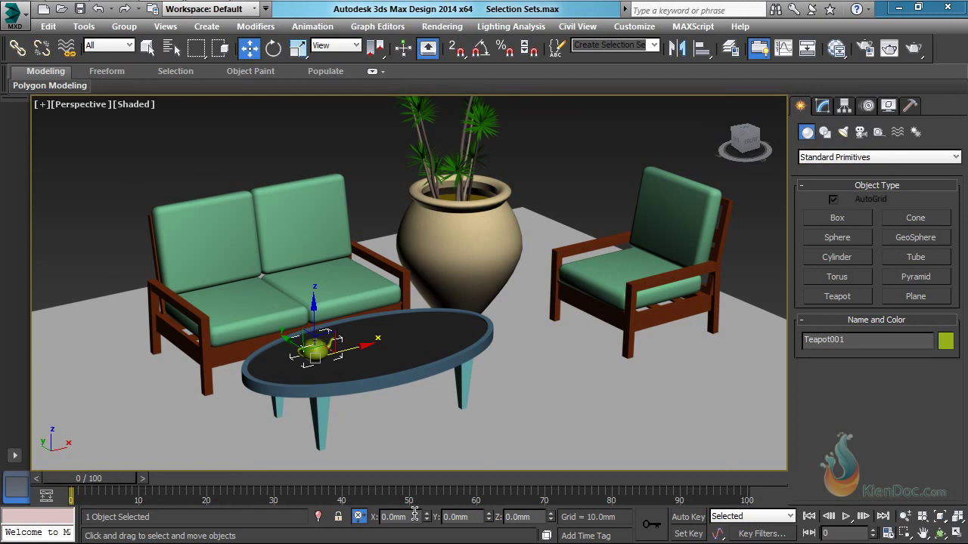
pyautogui.doubleClick(533, 520)
pyautogui.click(407, 519)
pyautogui.moveTo(471, 356); pyautogui.dragTo(470, 356, button='middle')
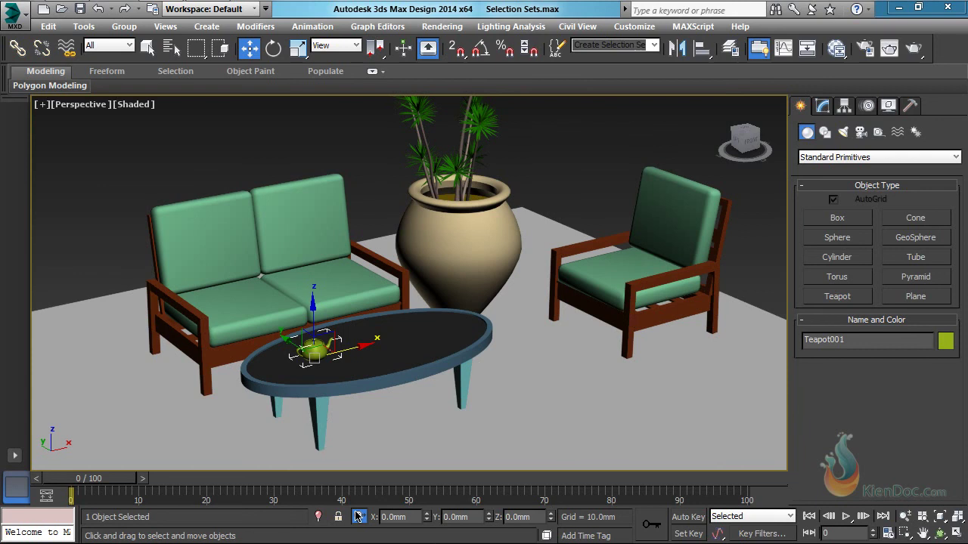
# Set the teapot's absolute world X coordinate to -70 mm with the Move Transform Type-In
pyautogui.click(50, 28)
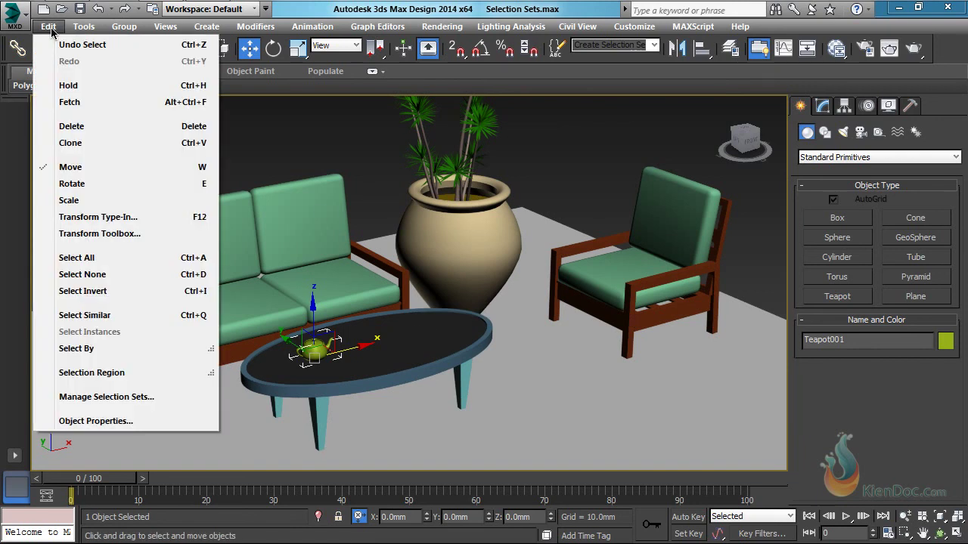
pyautogui.click(118, 220)
pyautogui.moveTo(152, 86); pyautogui.dragTo(144, 107)
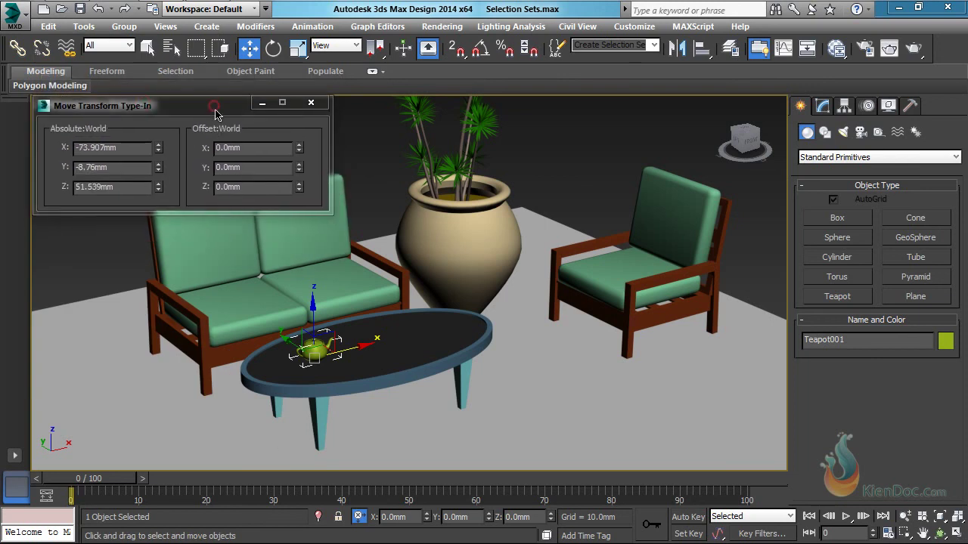
pyautogui.moveTo(214, 107); pyautogui.dragTo(215, 111)
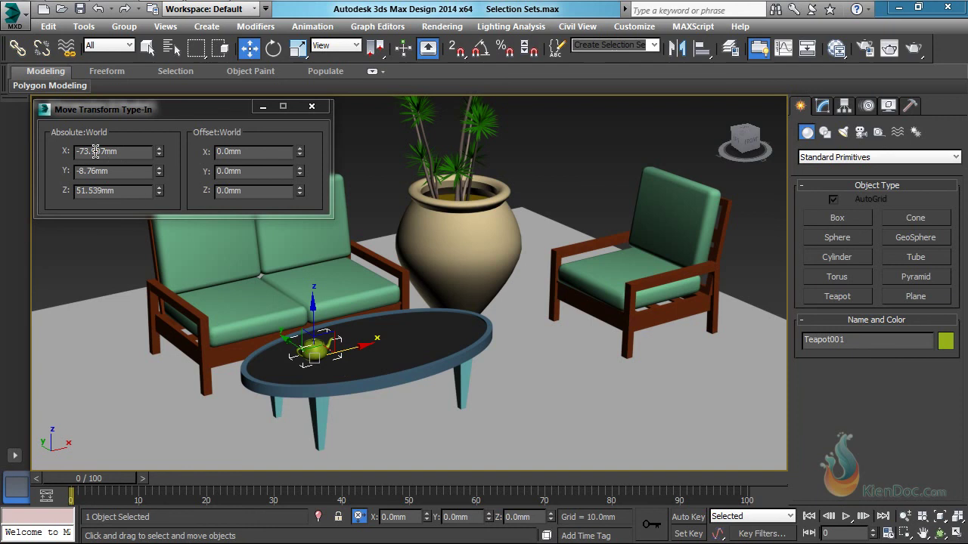
pyautogui.doubleClick(126, 153)
pyautogui.write('07')
pyautogui.press('Return')
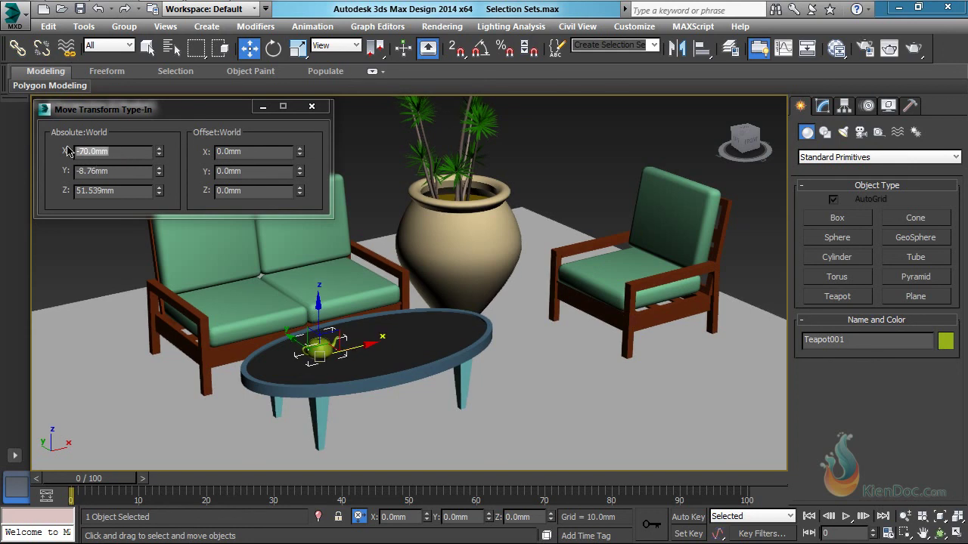
pyautogui.moveTo(123, 112); pyautogui.dragTo(122, 106)
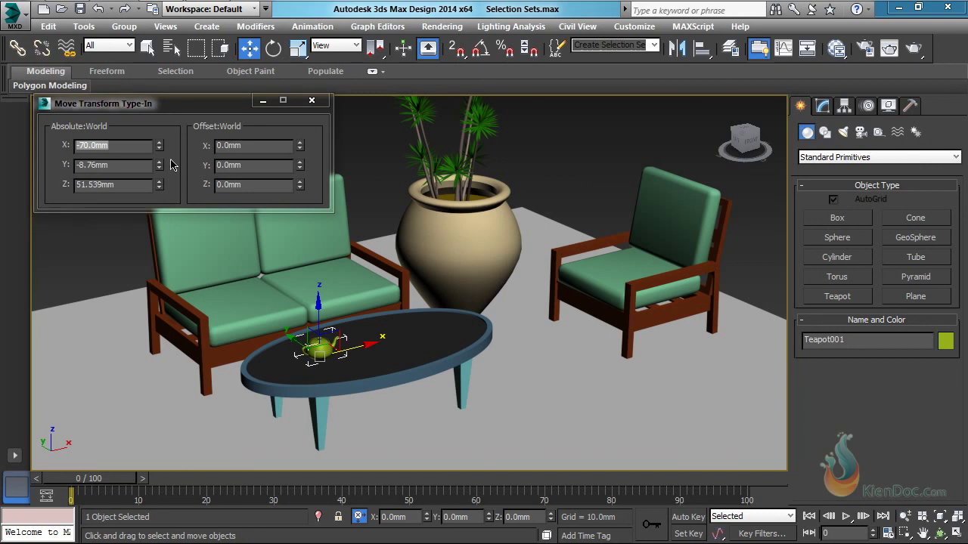
# Toggle the coordinate entry to absolute mode and back to offset, and move the teapot by a world X offset of 40 mm
pyautogui.click(359, 517)
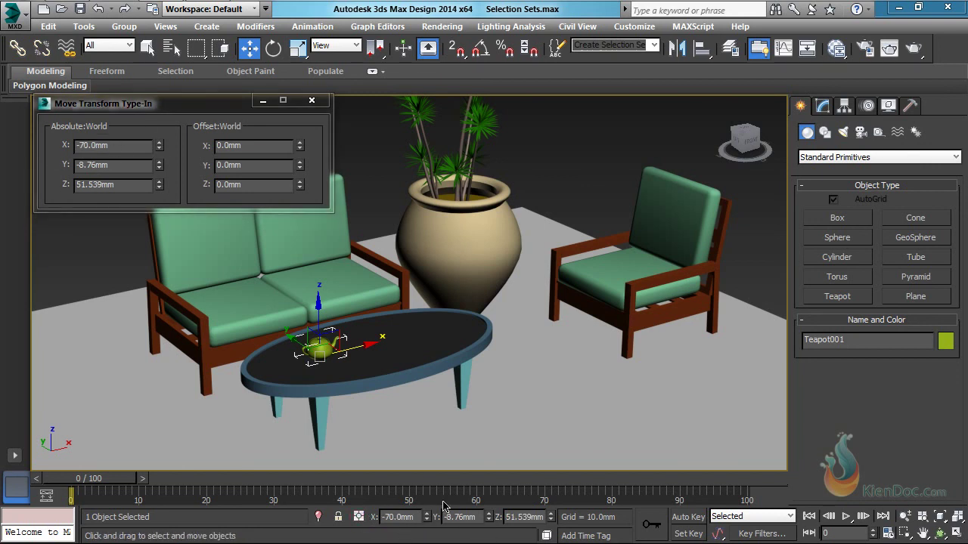
pyautogui.click(360, 517)
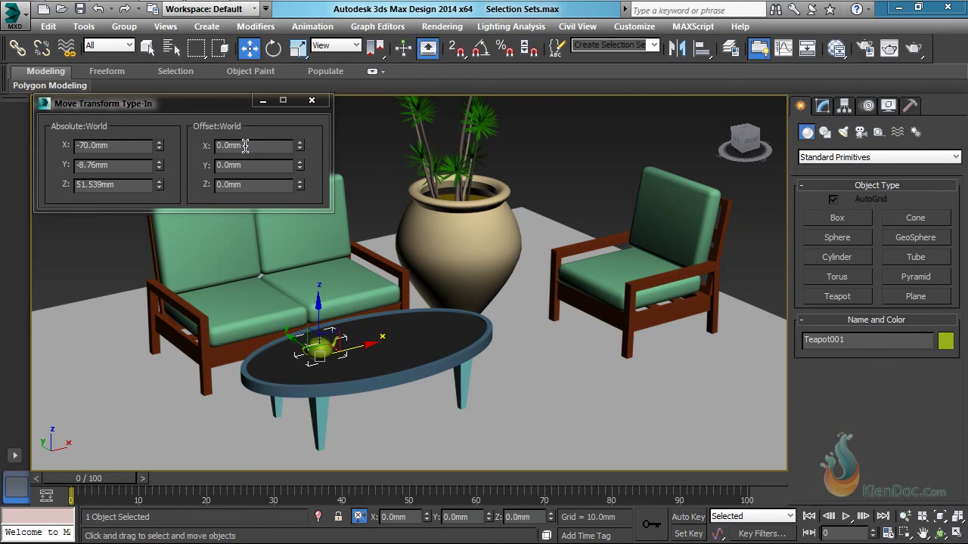
pyautogui.moveTo(257, 147); pyautogui.dragTo(200, 147)
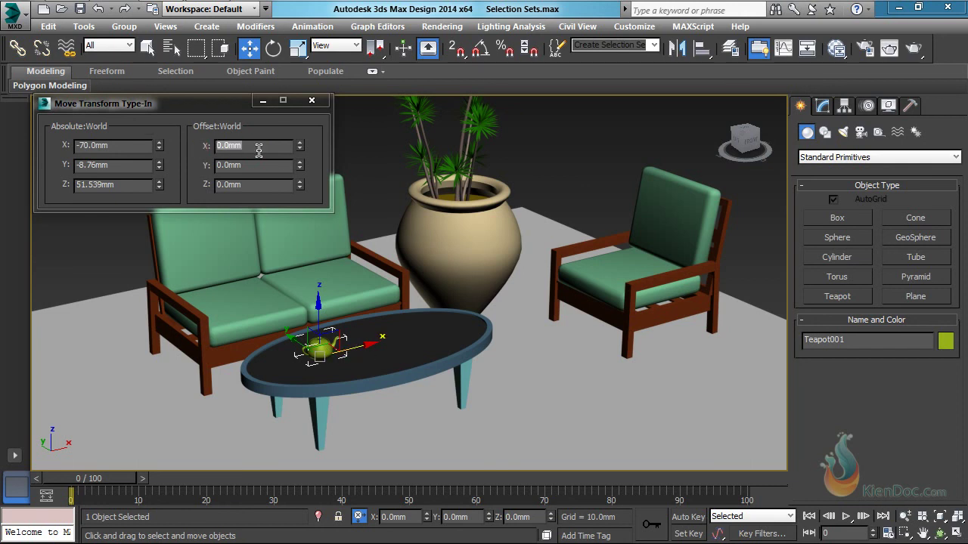
pyautogui.write('40')
pyautogui.press('Return')
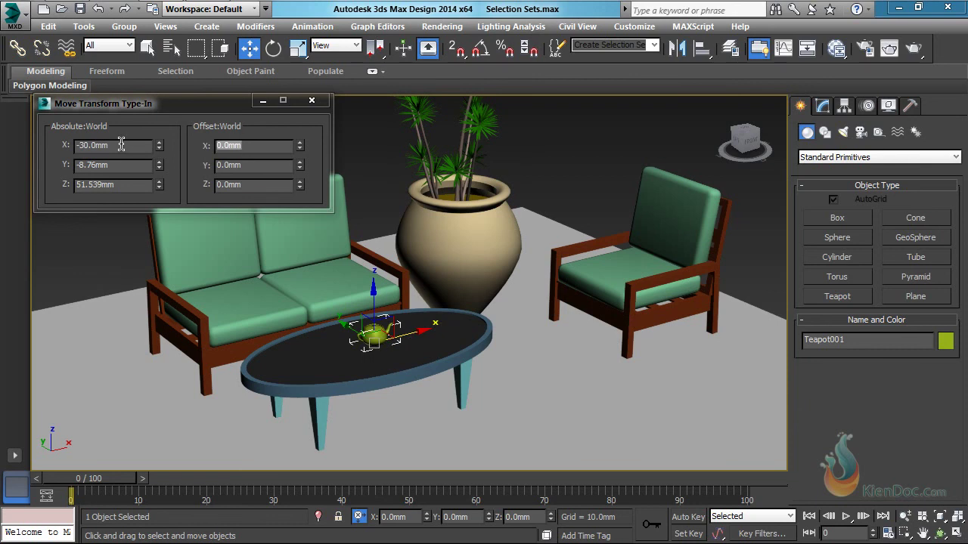
pyautogui.moveTo(151, 107); pyautogui.dragTo(152, 111)
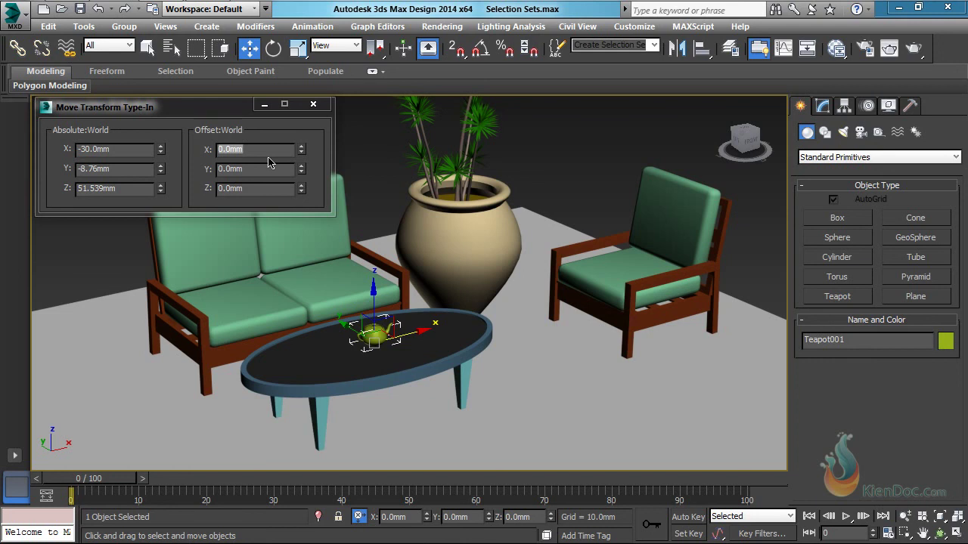
pyautogui.click(313, 106)
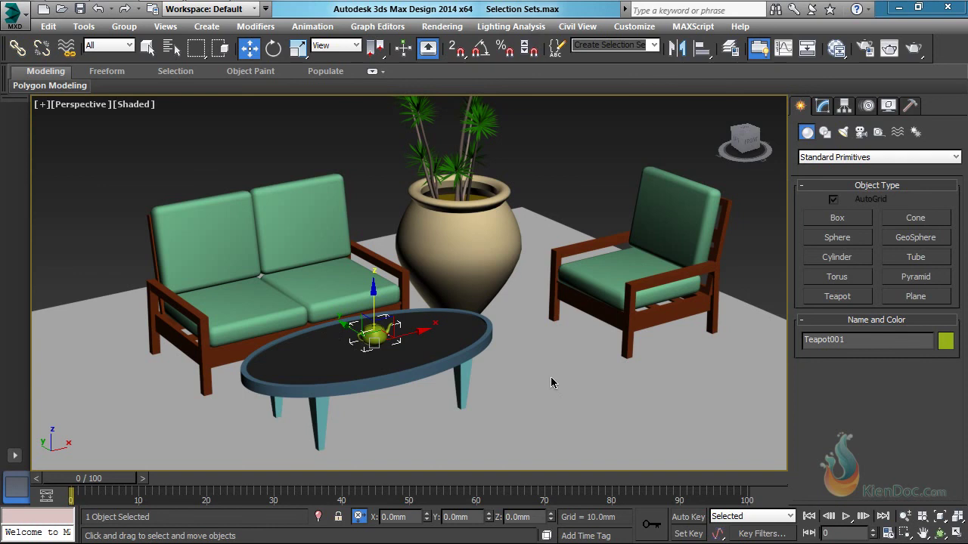
# Cycle the teapot's Move gizmo repeatedly through its two-axis plane constraints
pyautogui.press('F8')
pyautogui.press('F8')
pyautogui.press('F8')
pyautogui.press('F8')
pyautogui.press('F8')
pyautogui.press('F8')
pyautogui.press('F8')
pyautogui.press('F8')
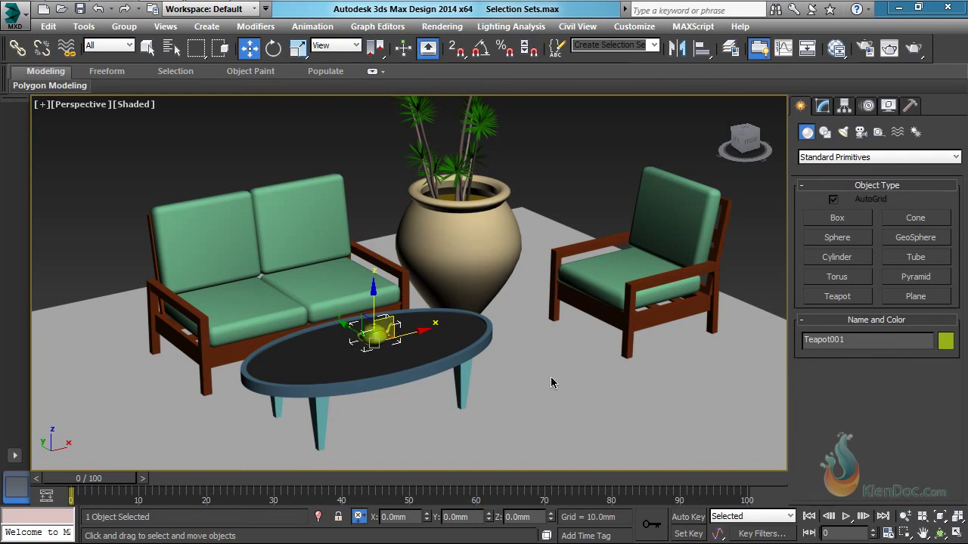
pyautogui.press('F8')
pyautogui.press('F8')
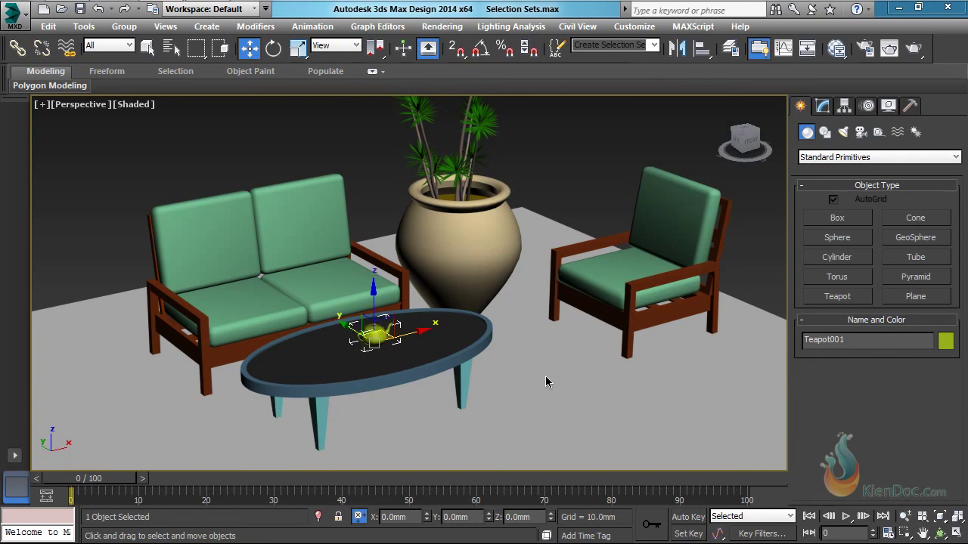
# Move the teapot along only the X axis in the negative direction across the coffee table, and delete it
pyautogui.press('F5')
pyautogui.moveTo(415, 332); pyautogui.dragTo(318, 356)
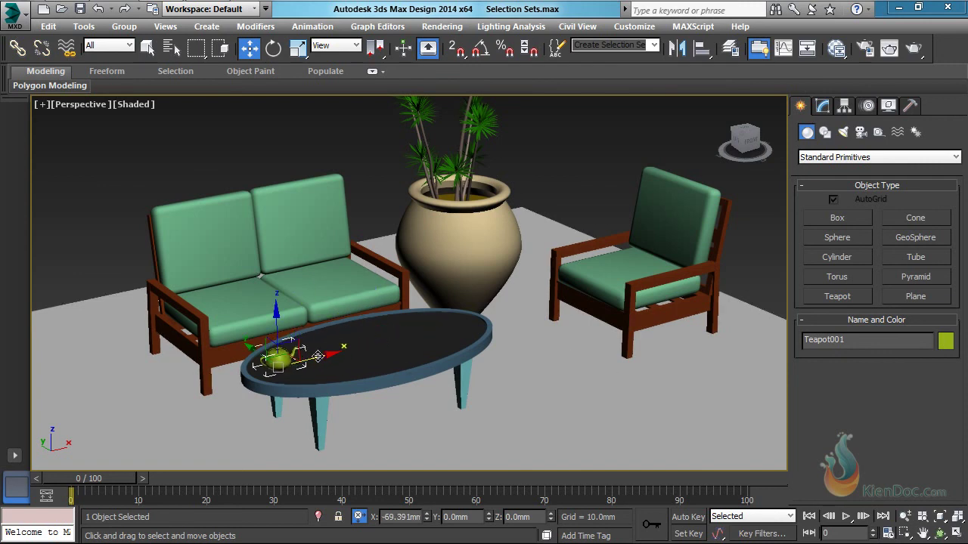
pyautogui.rightClick(318, 356)
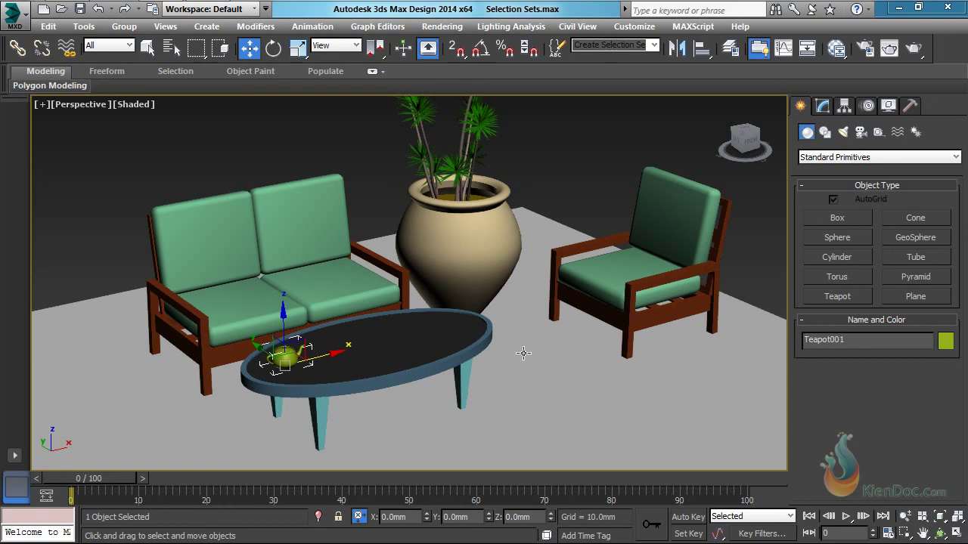
pyautogui.press('Delete')
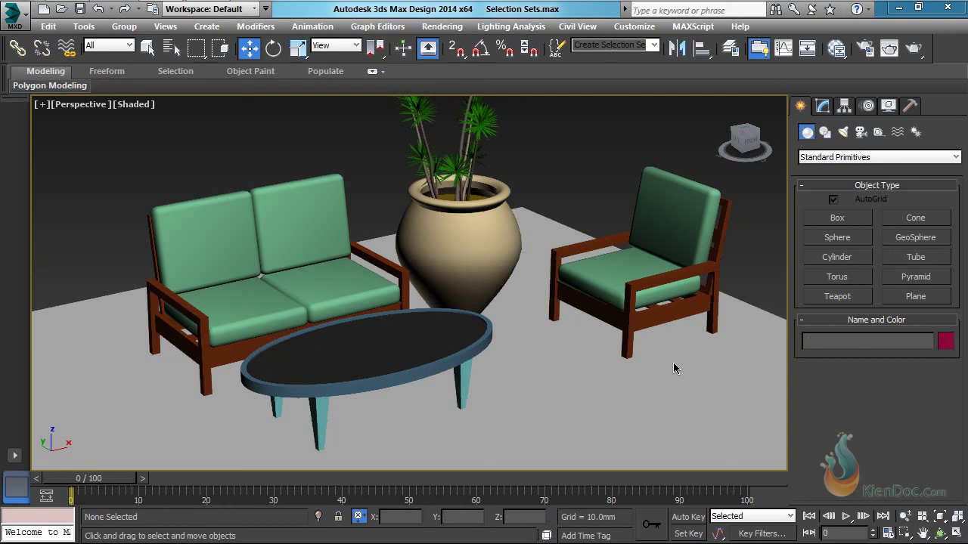